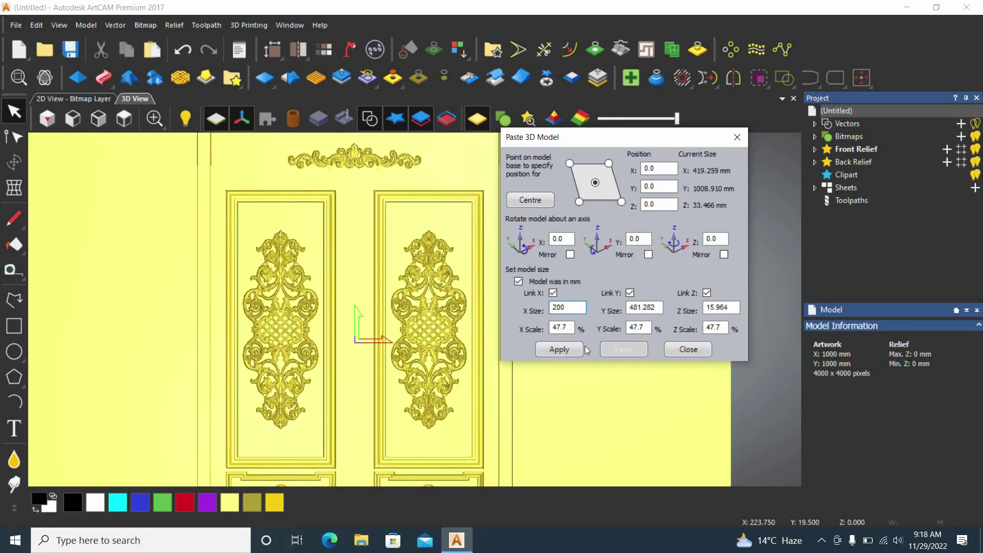
Step: Paste the imported 3D door model, sized 199.987 by 400.015 mm, into the relief and close the paste dialog
scroll(352, 274, "up", 2)
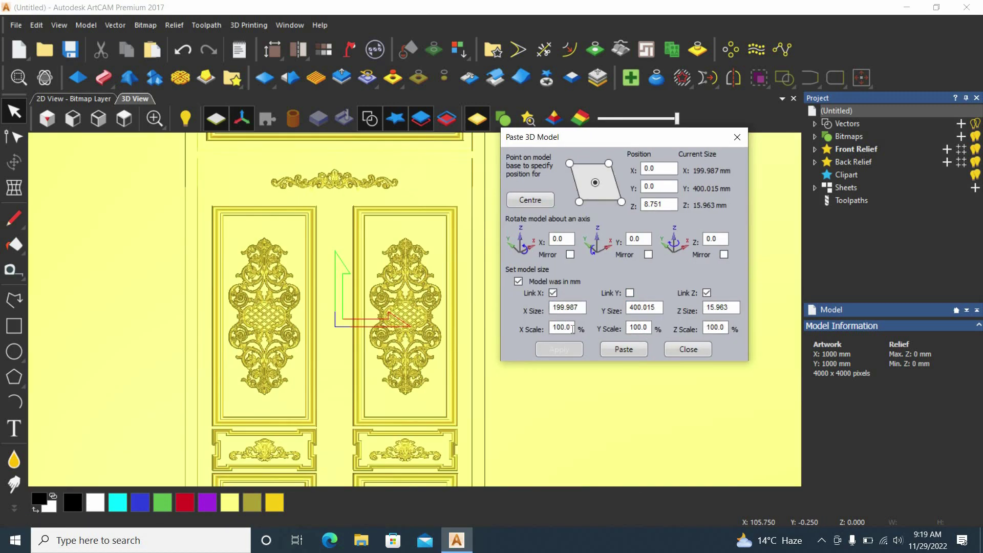
scroll(352, 274, "down", 7)
left_click(47, 118)
scroll(468, 285, "up", 6)
left_click(624, 349)
left_click(124, 118)
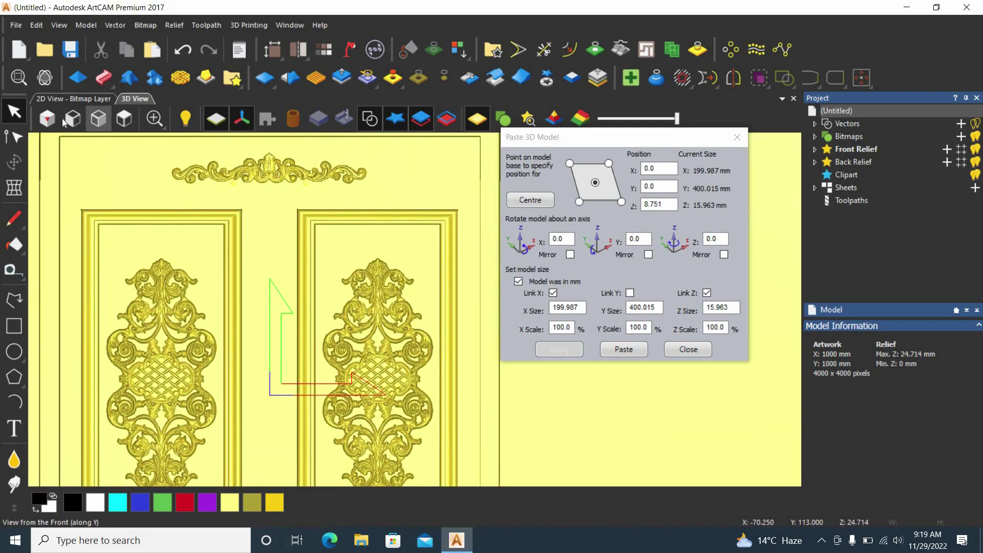
left_click(688, 350)
left_click(124, 119)
scroll(437, 299, "down", 6)
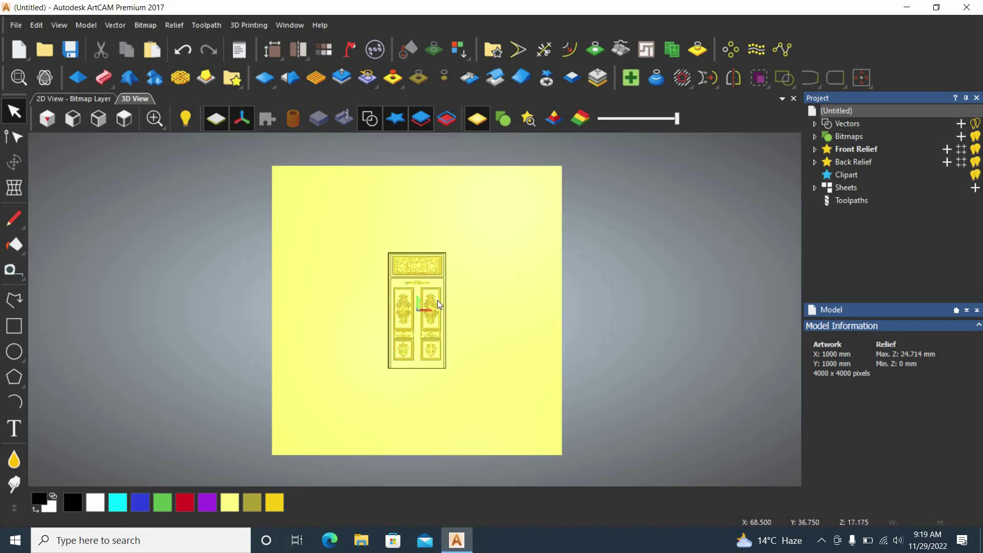
Step: Import the arched shell carving as relief clipart
left_click(174, 25)
left_click(194, 45)
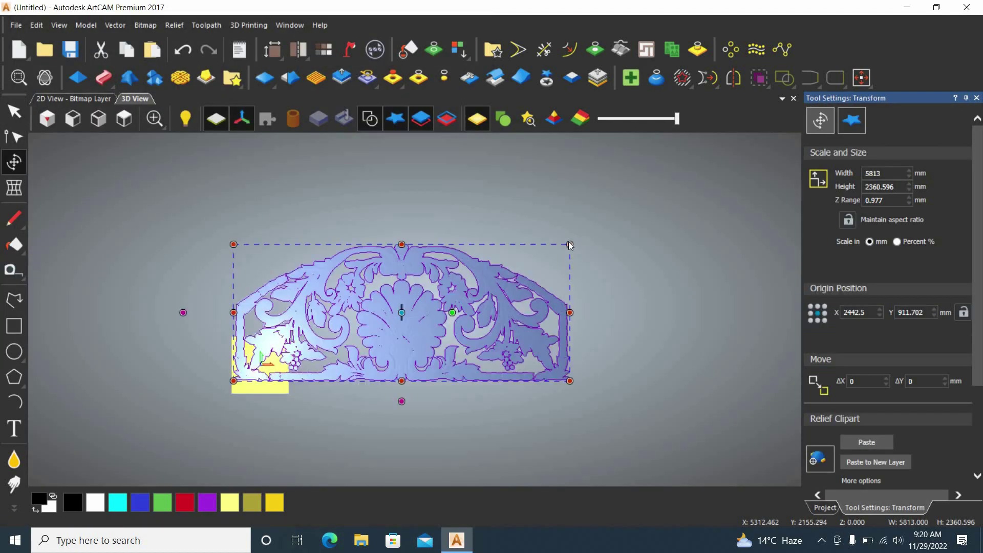
left_click_drag(181, 365, 178, 333)
Step: Export the composite relief to a file on the Desktop named 1
left_click(174, 25)
mouse_move(208, 63)
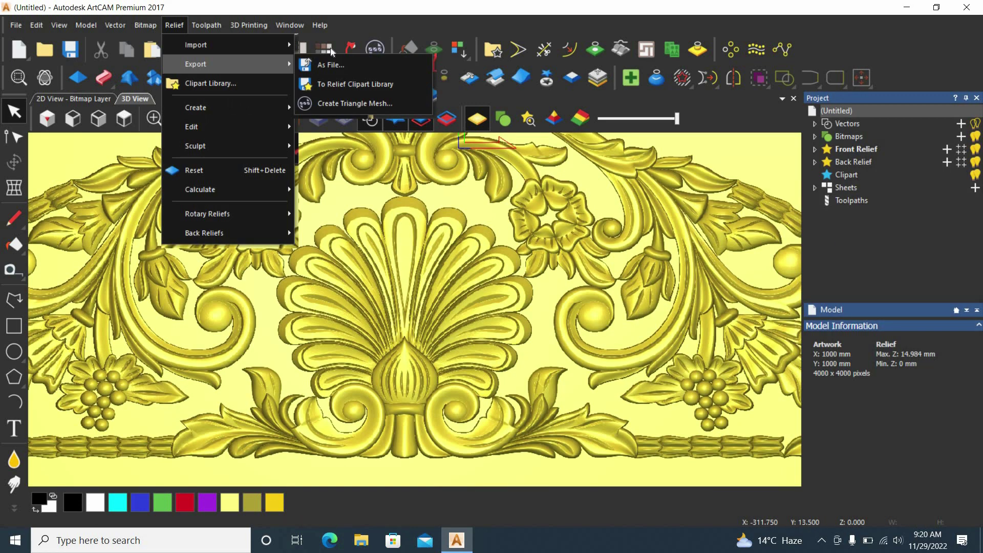
left_click(320, 64)
left_click(284, 273)
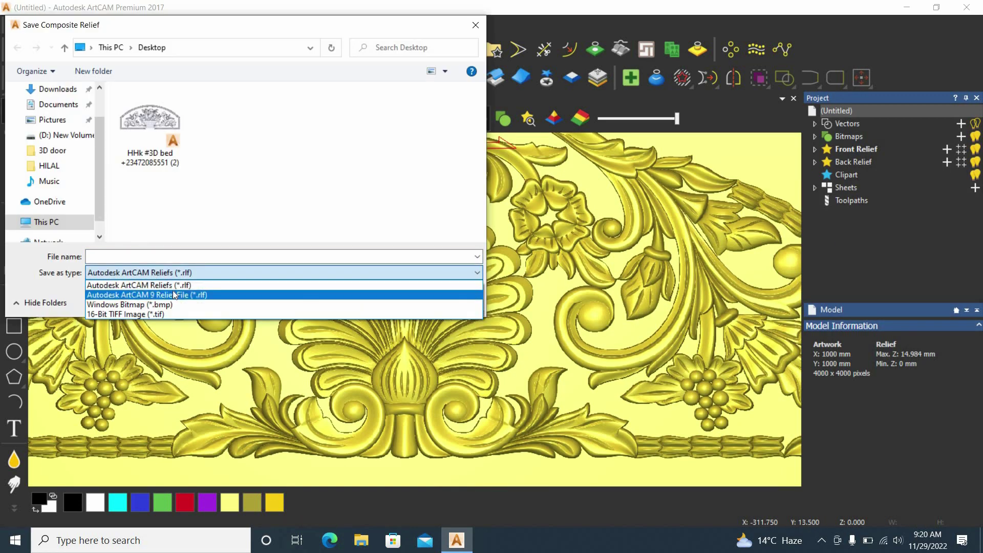
left_click(154, 257)
type("1")
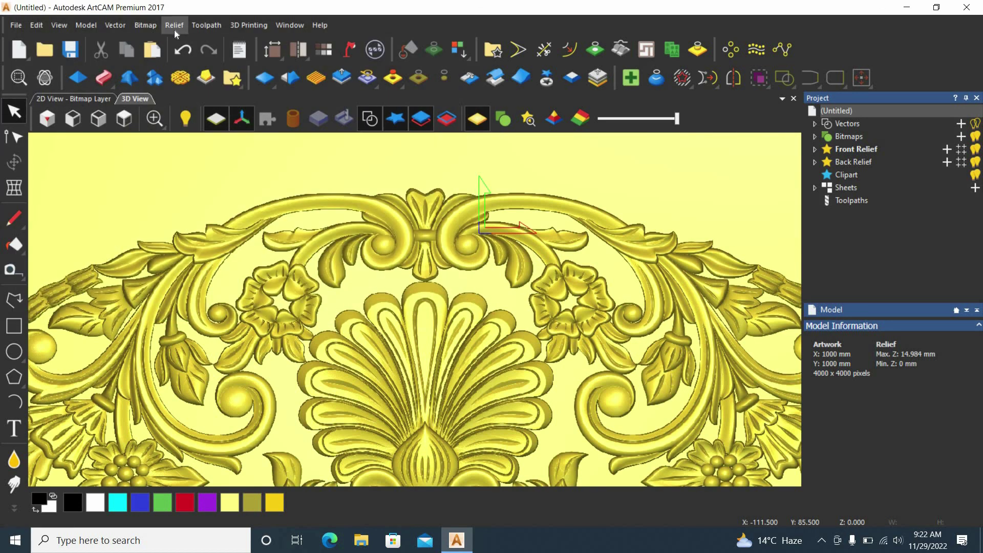
Step: Create an open triangle mesh from the relief using Optimise Triangles with a 0.01 mm tolerance
left_click(174, 25)
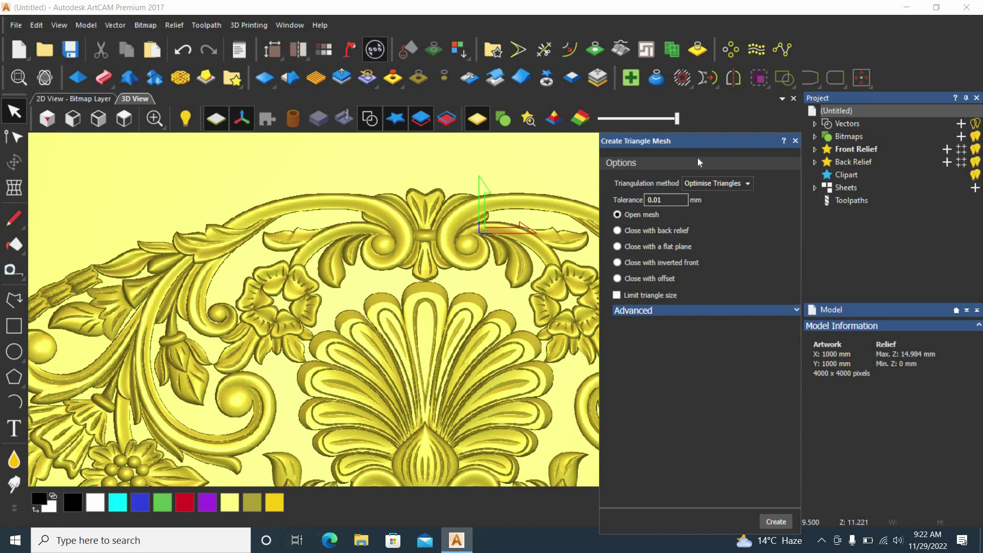
mouse_move(665, 140)
left_mouse_down()
mouse_move(525, 100)
mouse_move(530, 82)
left_mouse_up()
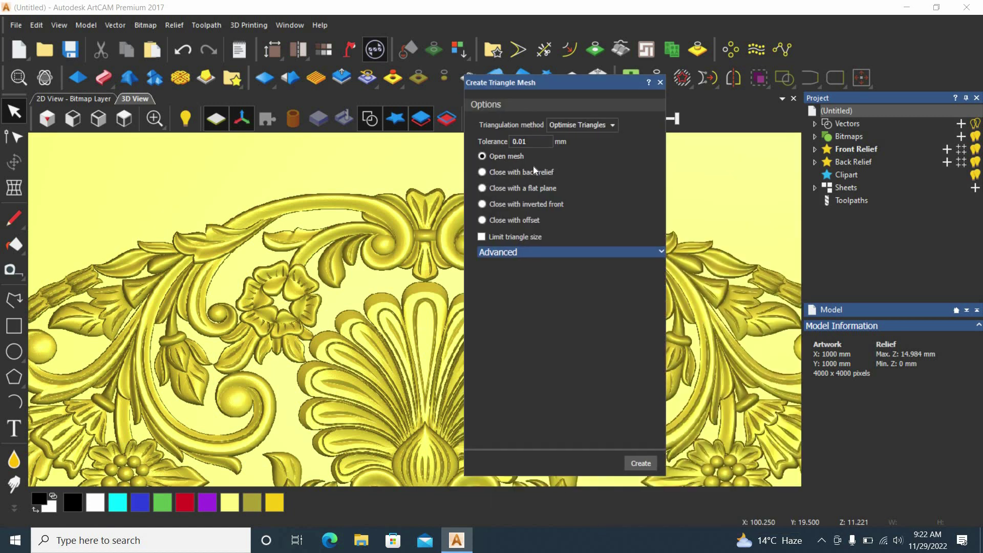
left_click(538, 252)
left_click(553, 252)
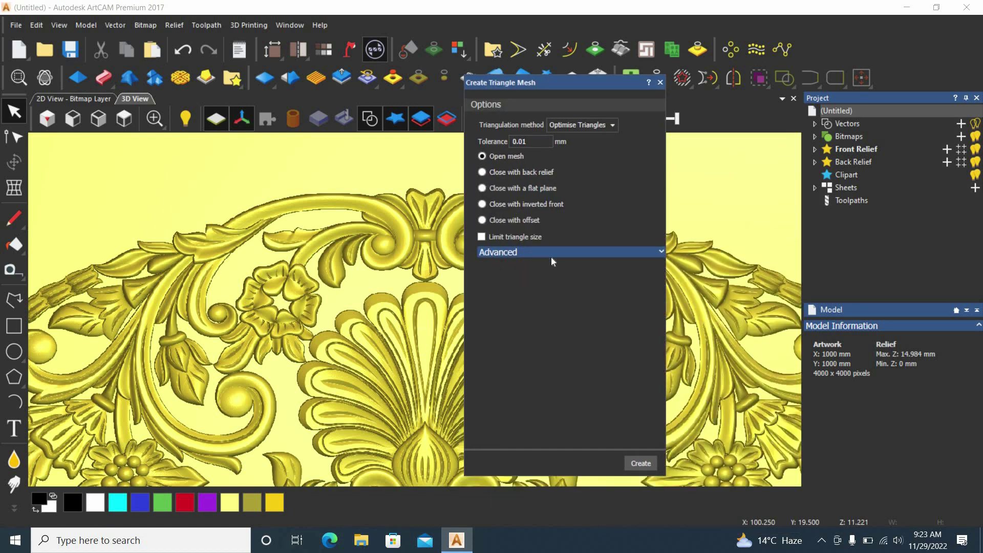
left_click(647, 462)
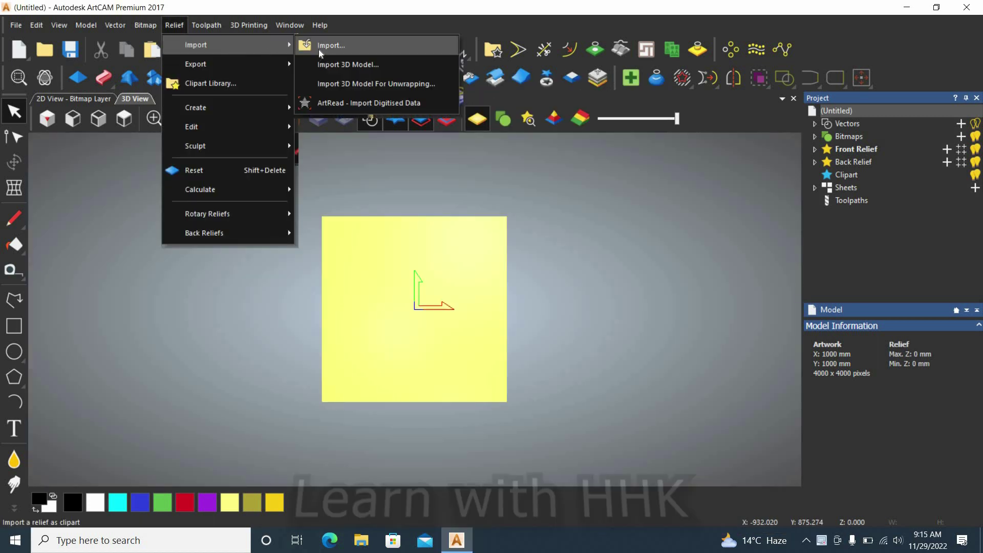
Step: Import the 3D bed BMP (26) from the Desktop as clipart and scale it down to about 813 by 331 mm
left_click(319, 49)
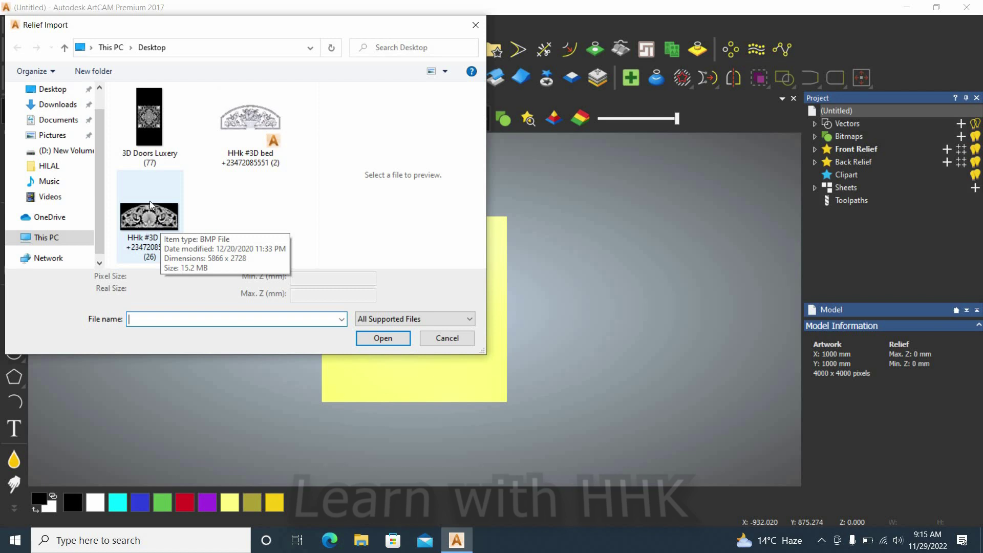
double_click(149, 201)
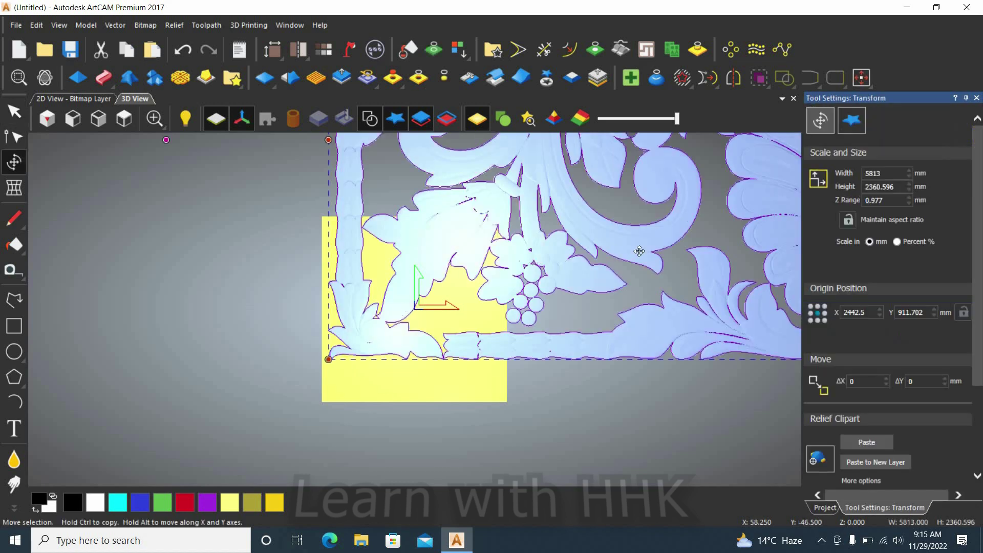
scroll(555, 283, "down", 5)
scroll(711, 259, "up", 3)
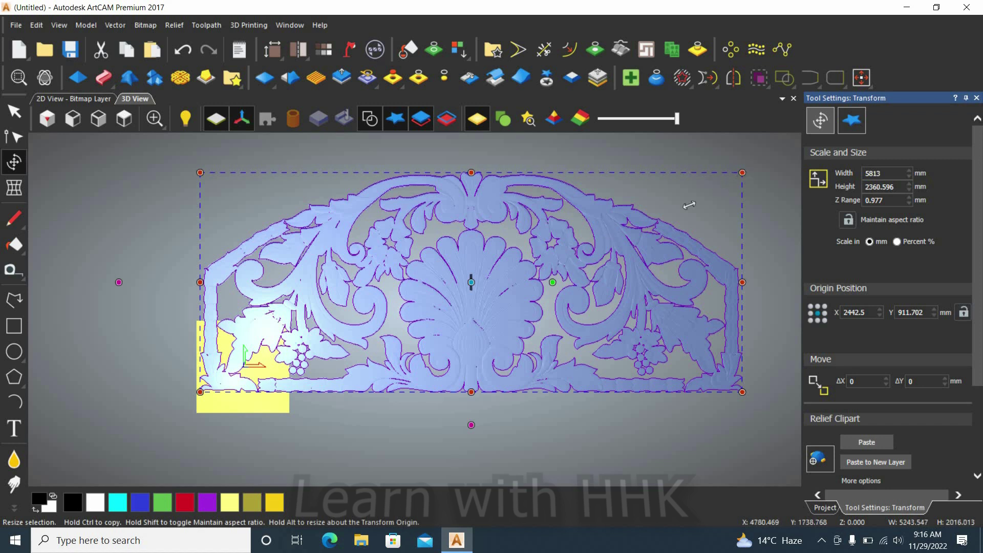
left_click_drag(741, 172, 276, 361)
scroll(231, 389, "up", 5)
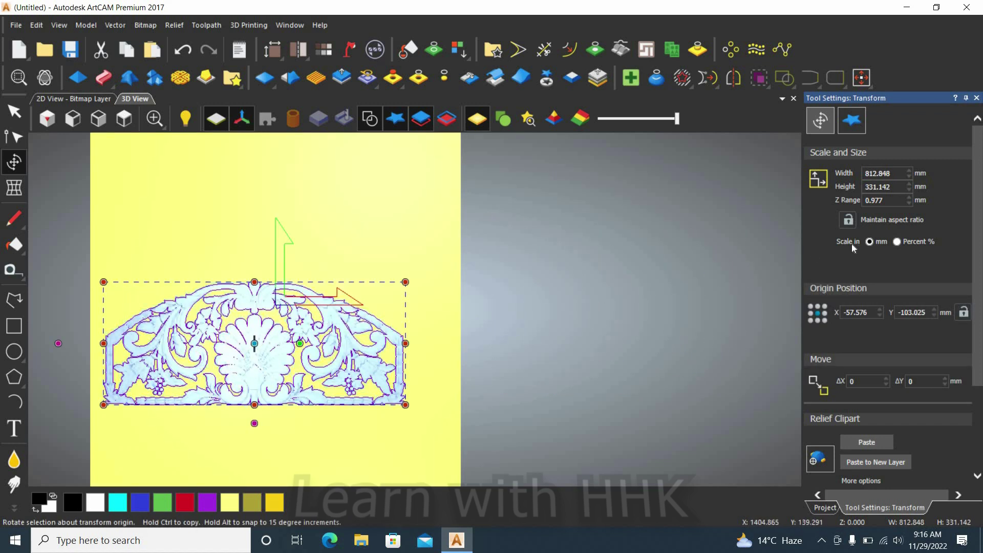
Step: Set the shell carving clipart's Z range to 15 mm and paste it into the relief
double_click(873, 200)
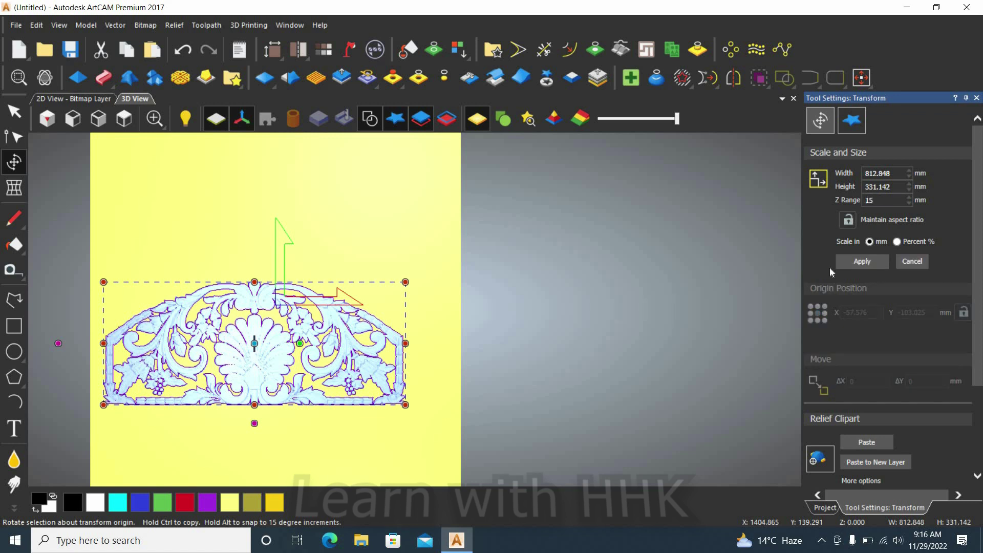
left_click(849, 266)
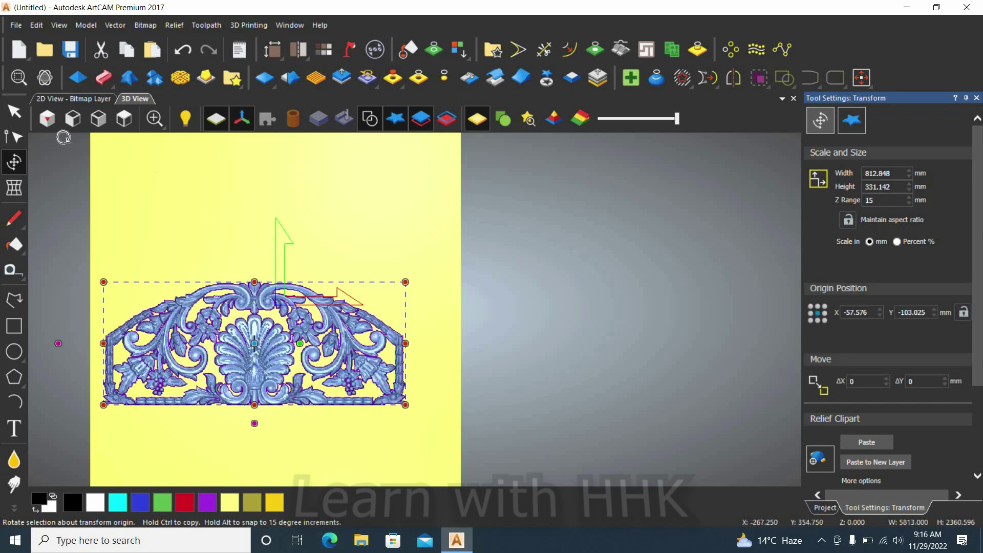
scroll(441, 338, "down", 5)
scroll(383, 371, "up", 8)
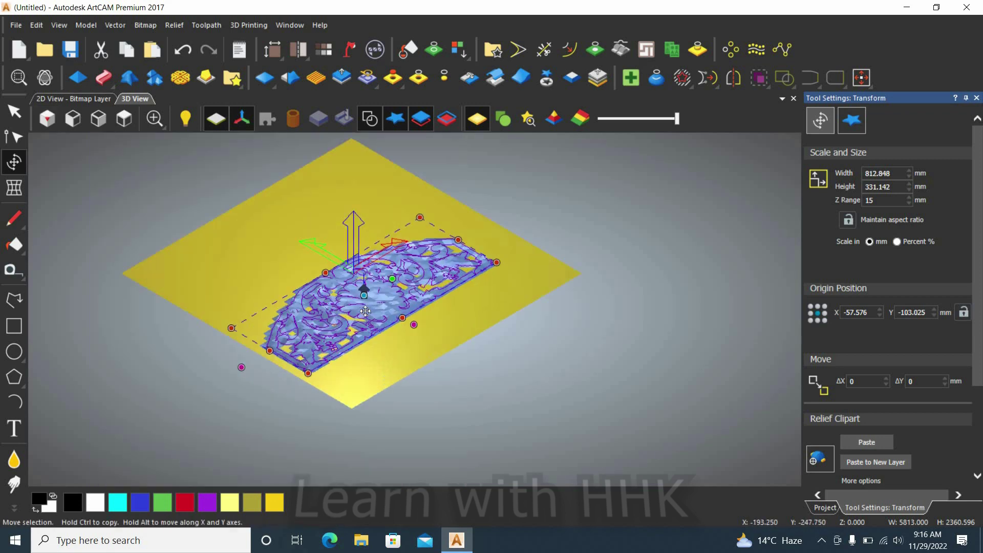
scroll(385, 239, "up", 5)
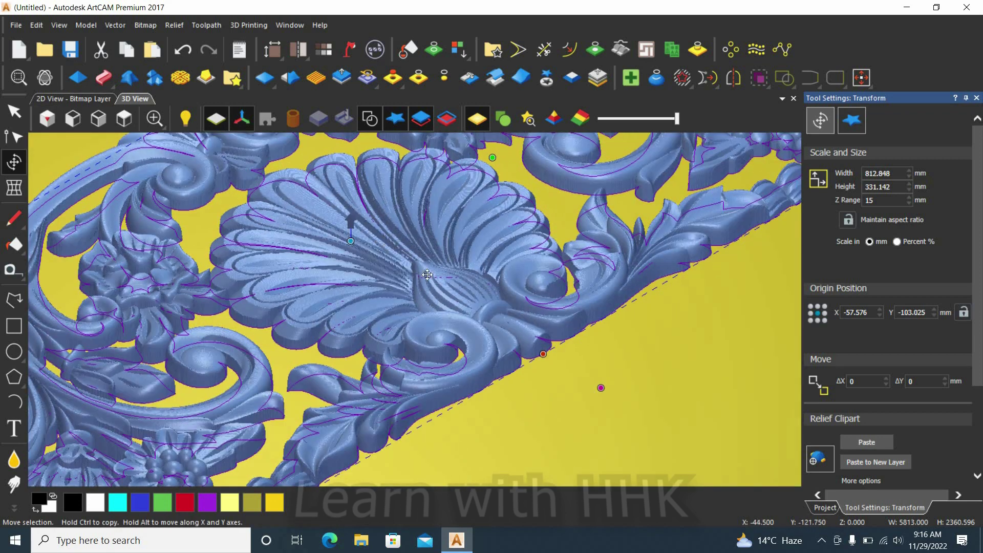
scroll(497, 275, "down", 6)
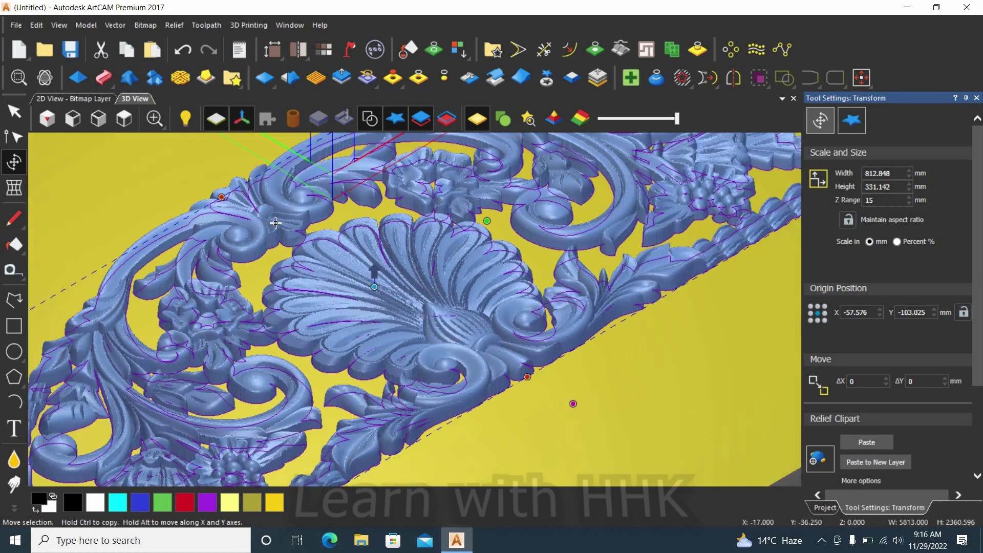
scroll(256, 215, "up", 8)
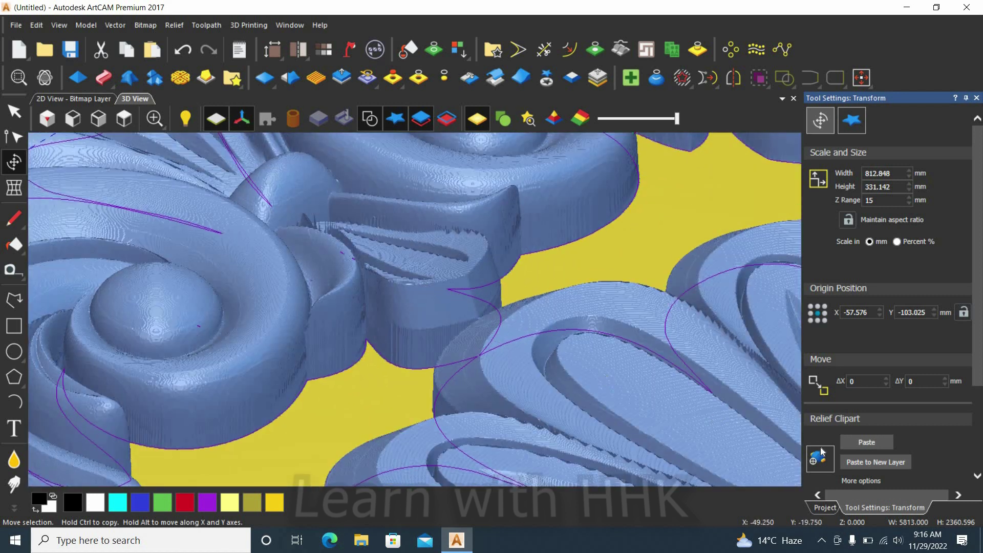
left_click(876, 443)
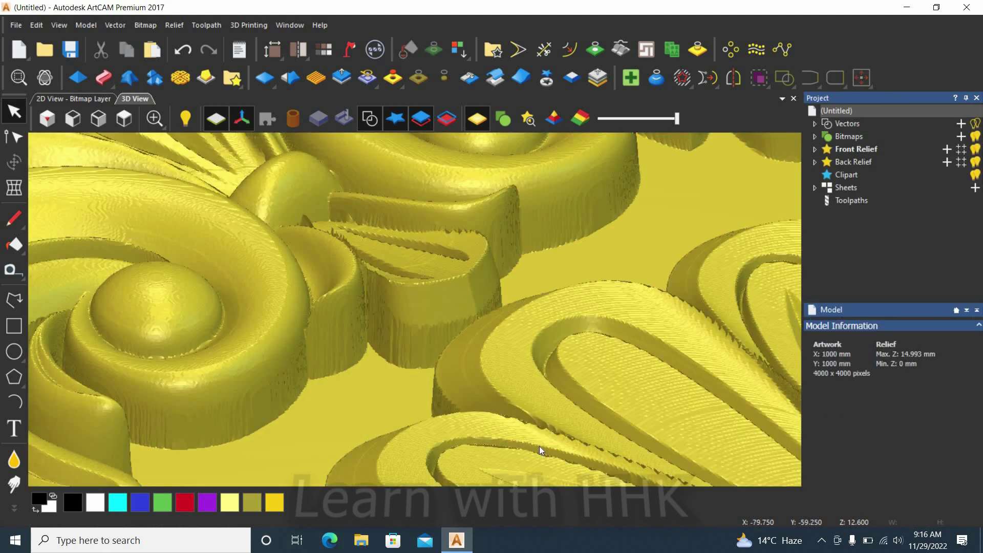
Step: Examine the pasted shell carving's surface detail from several angles and distances
scroll(566, 318, "down", 4)
scroll(568, 249, "up", 3)
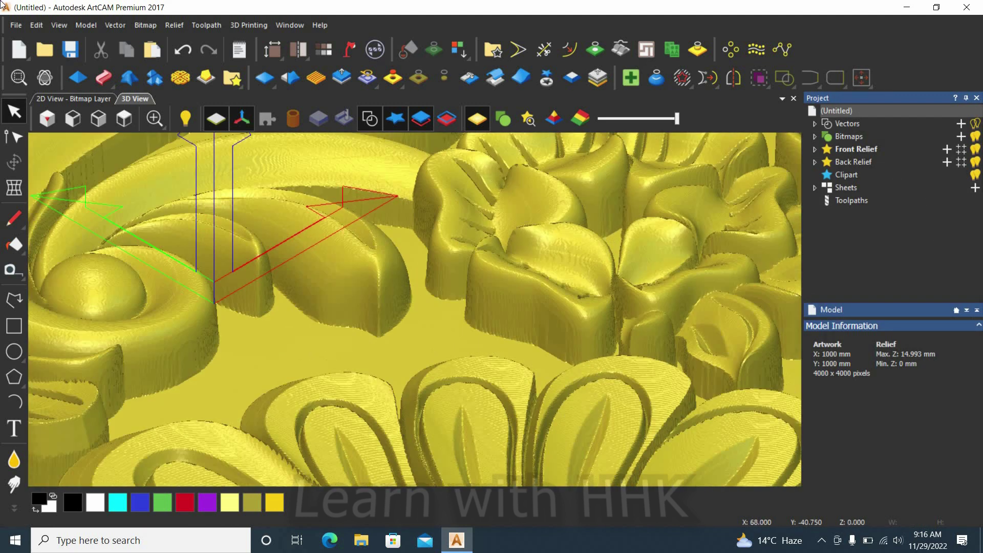
left_click(53, 118)
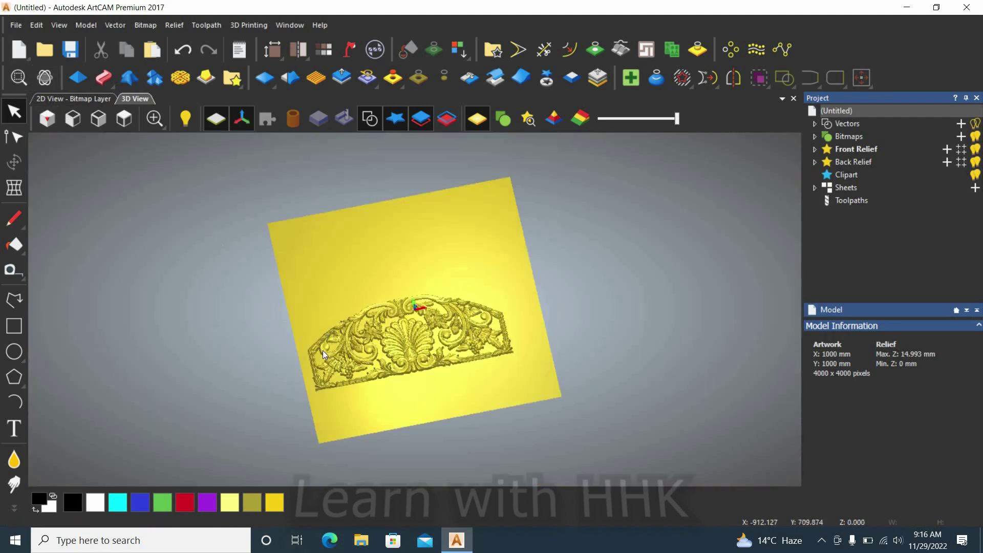
scroll(350, 361, "up", 6)
scroll(286, 187, "down", 3)
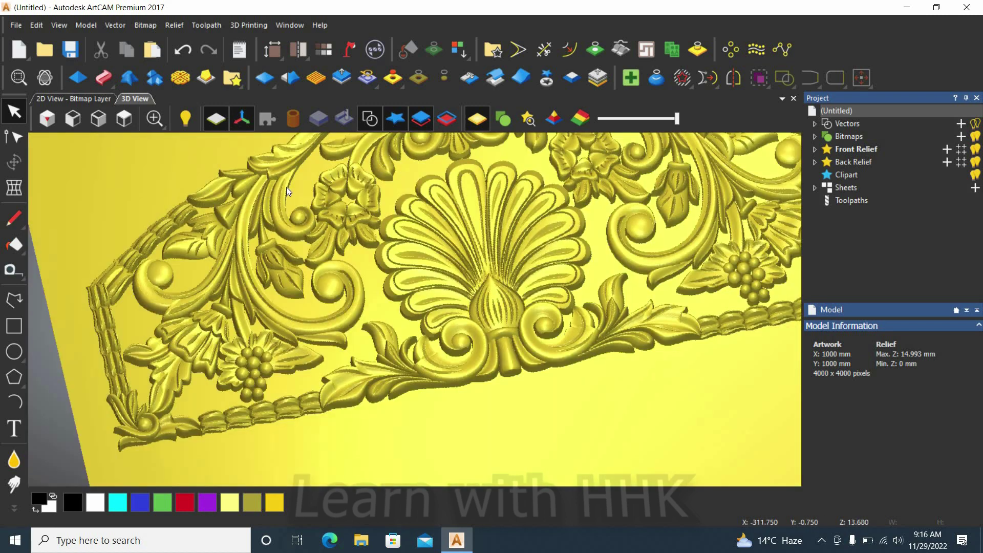
scroll(306, 177, "up", 5)
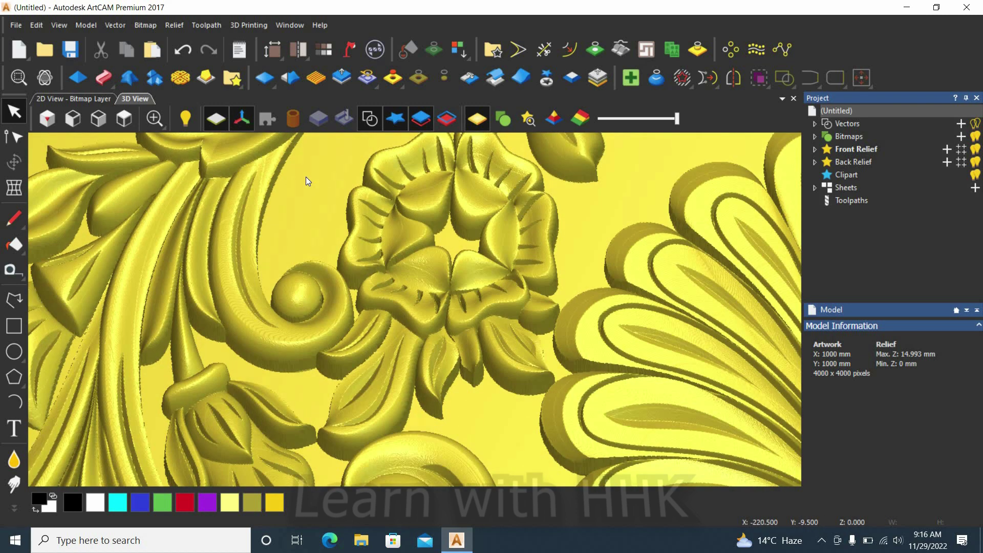
scroll(610, 186, "down", 3)
scroll(610, 186, "up", 3)
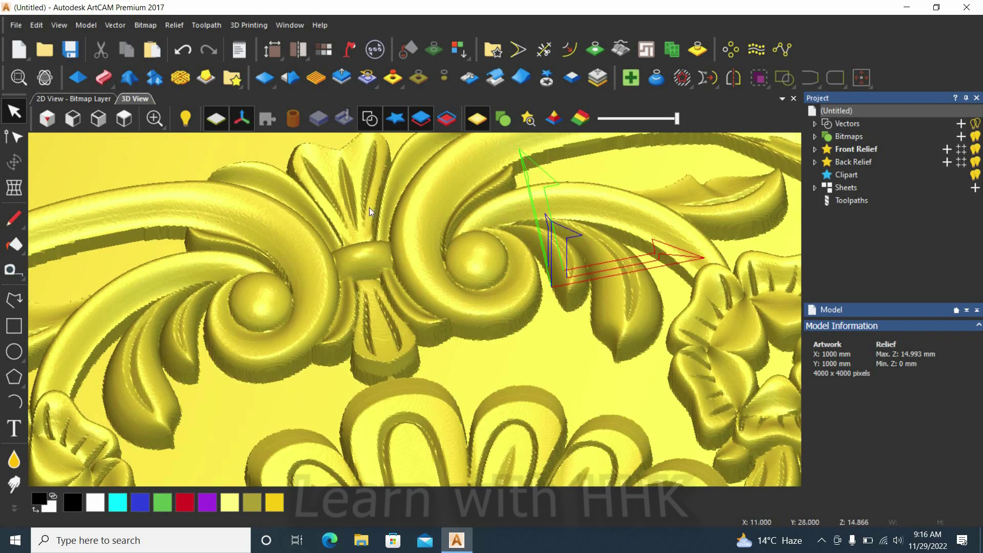
Step: Import the 3D bed ArtCAM relief (2) from the Desktop as clipart and view it from above
left_click(173, 25)
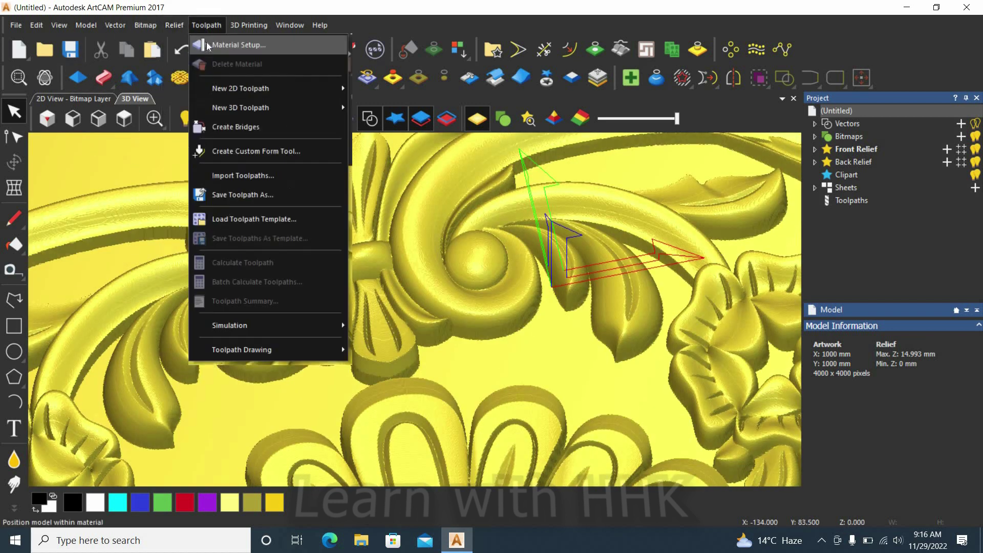
mouse_move(254, 44)
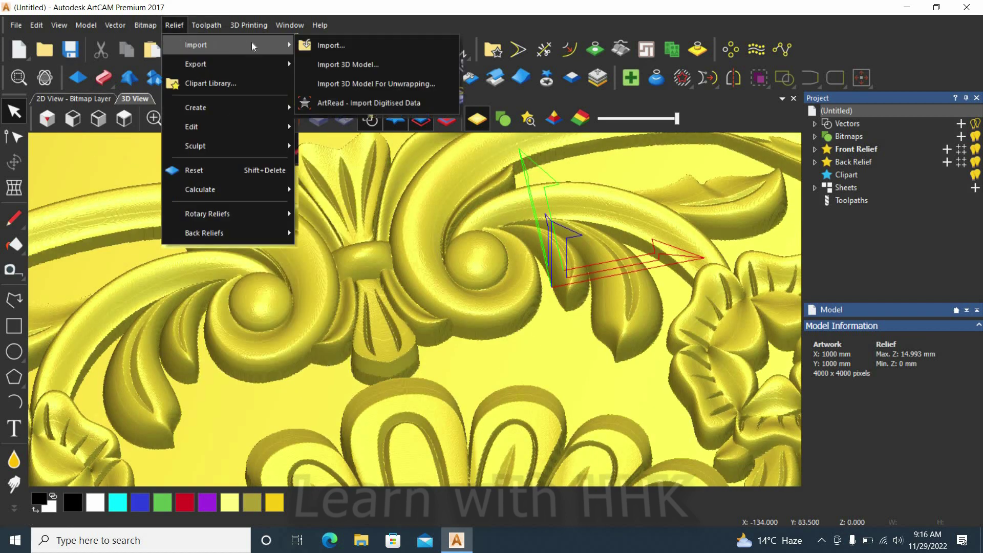
left_click(314, 50)
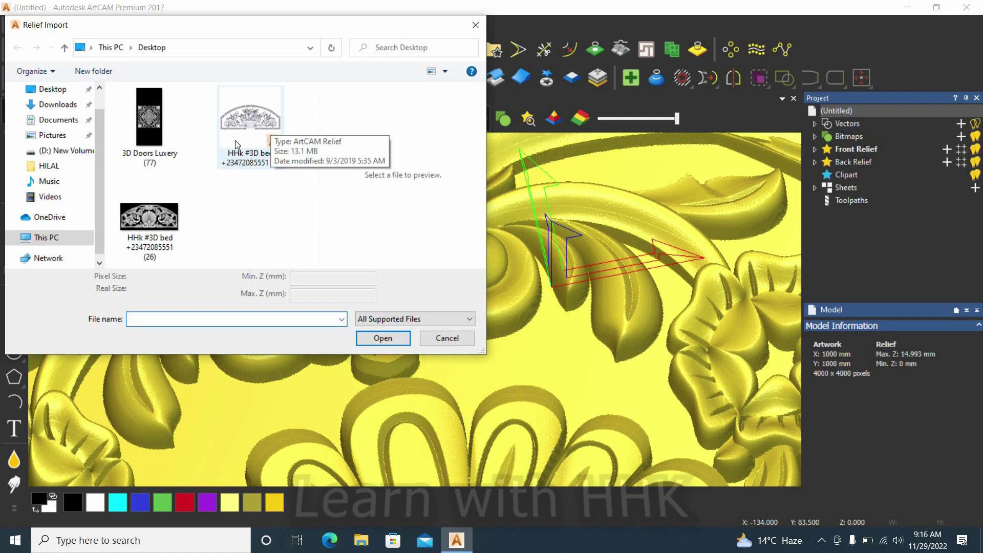
double_click(230, 124)
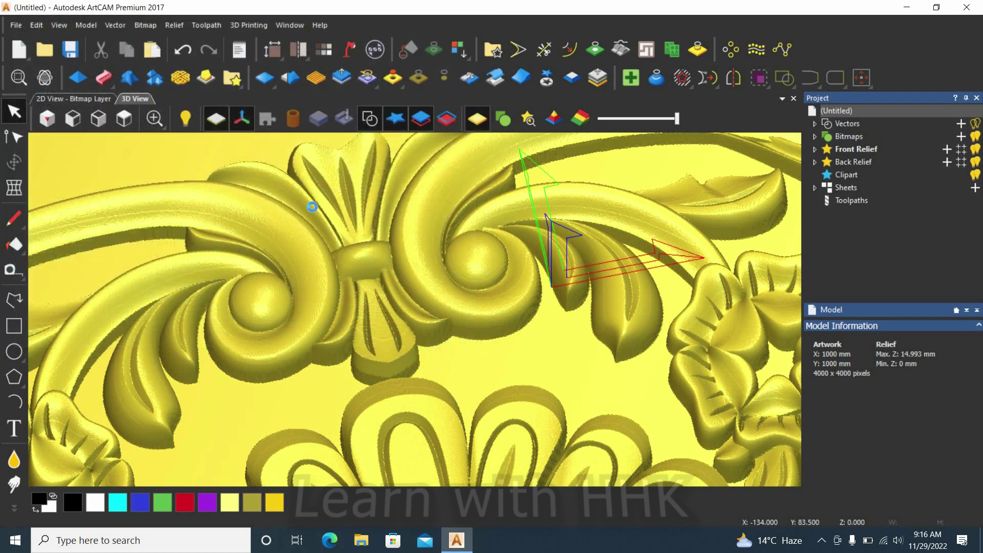
left_click(123, 119)
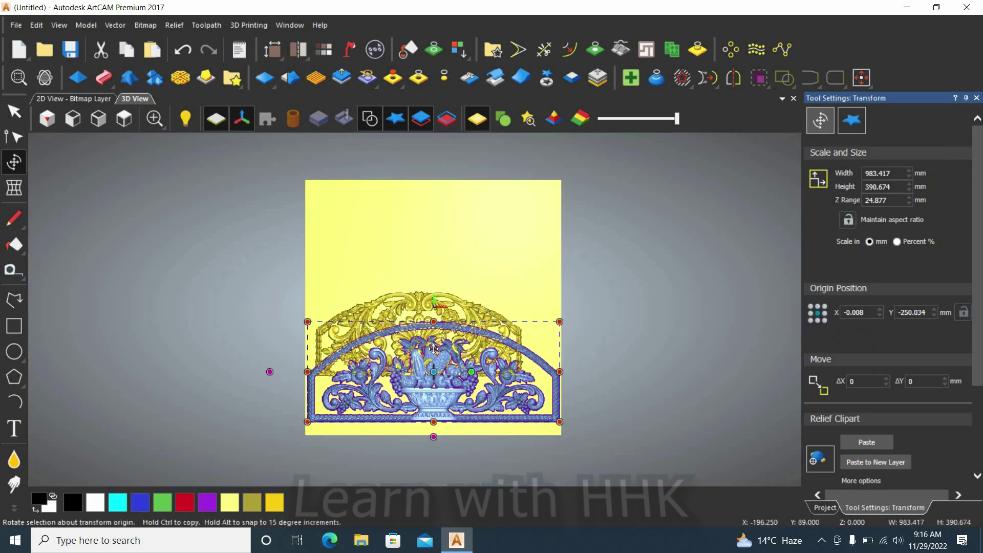
Step: Move the fruit-basket clipart above the shell carving to about X -26, Y 314 mm and paste it into the relief
left_click_drag(435, 338, 490, 187)
scroll(490, 187, "up", 2)
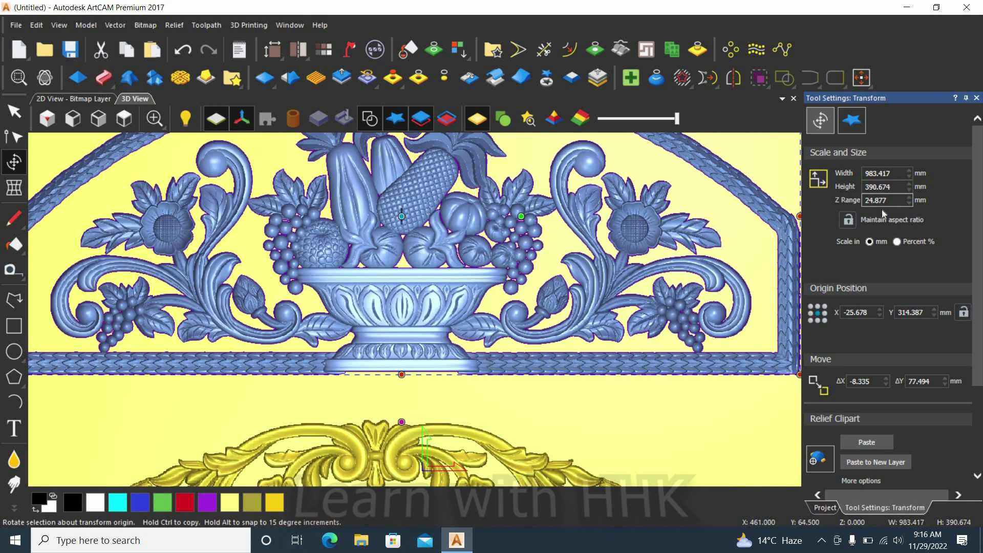
left_click(860, 440)
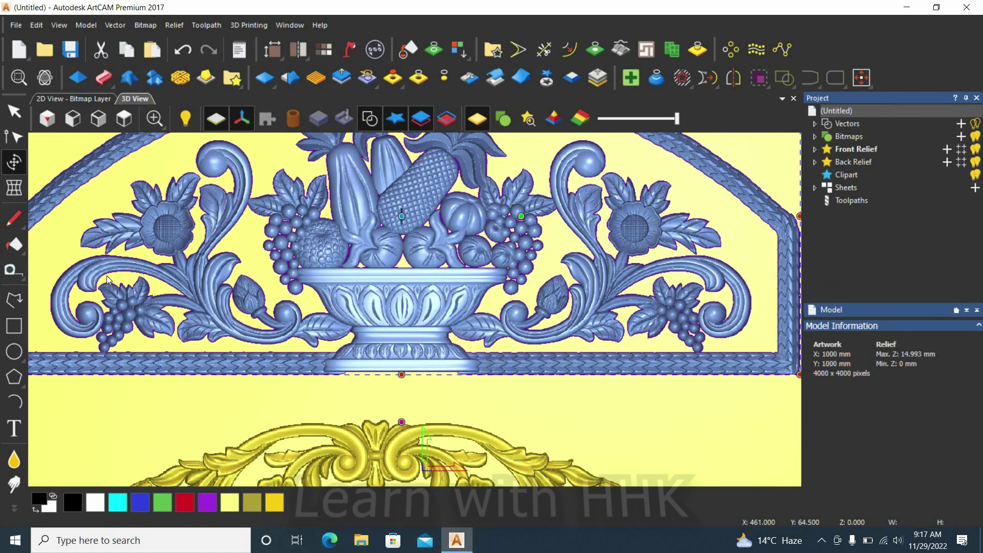
scroll(178, 222, "up", 5)
scroll(496, 257, "down", 3)
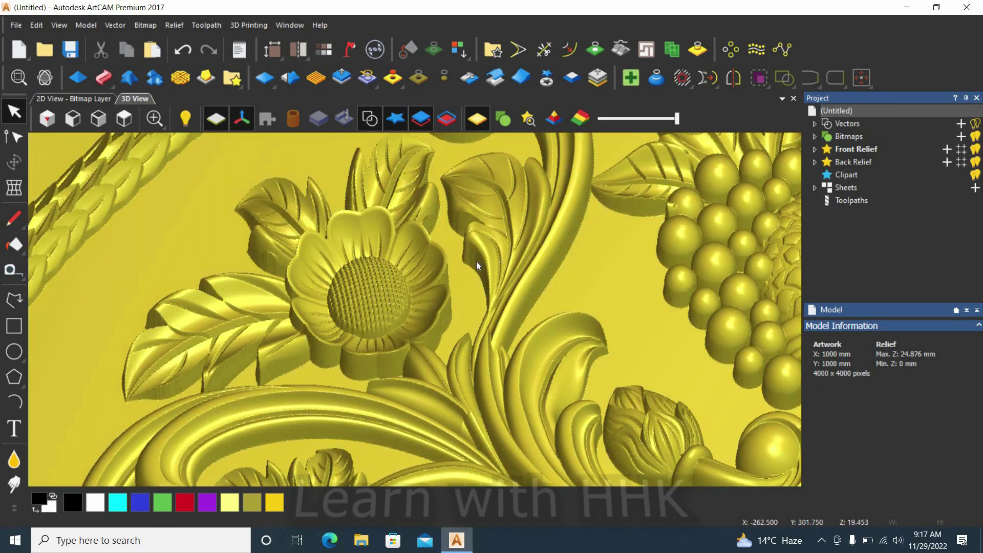
Step: Examine the pasted fruit-basket relief up close, covering its flowers, leaves, grapes, corn and basket ornament
scroll(385, 258, "up", 3)
scroll(372, 256, "up", 3)
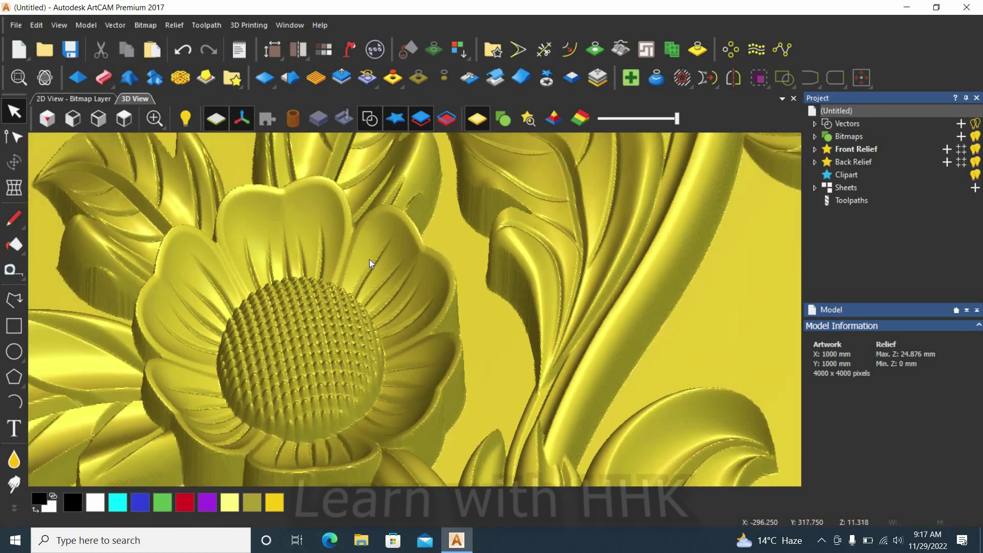
scroll(495, 231, "down", 4)
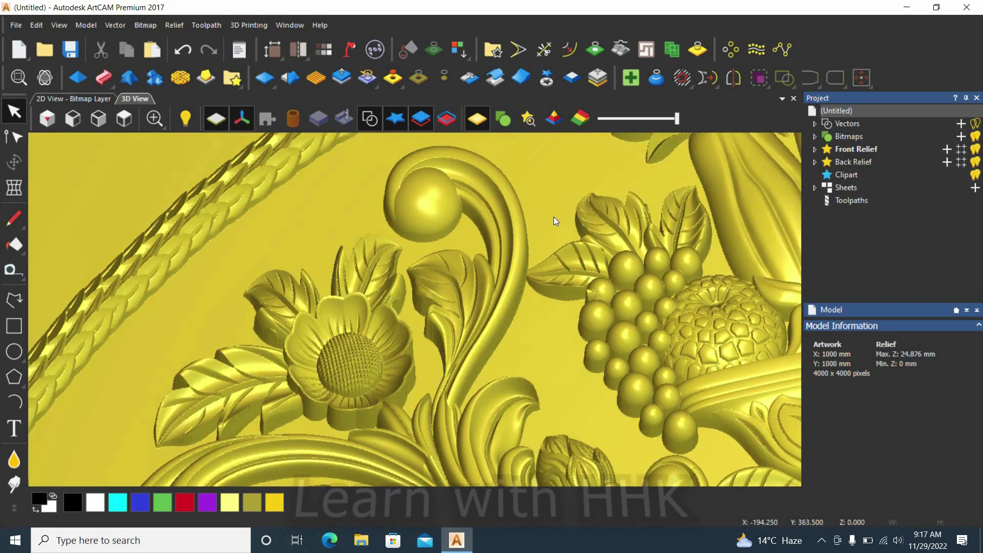
scroll(454, 208, "up", 4)
scroll(468, 240, "down", 3)
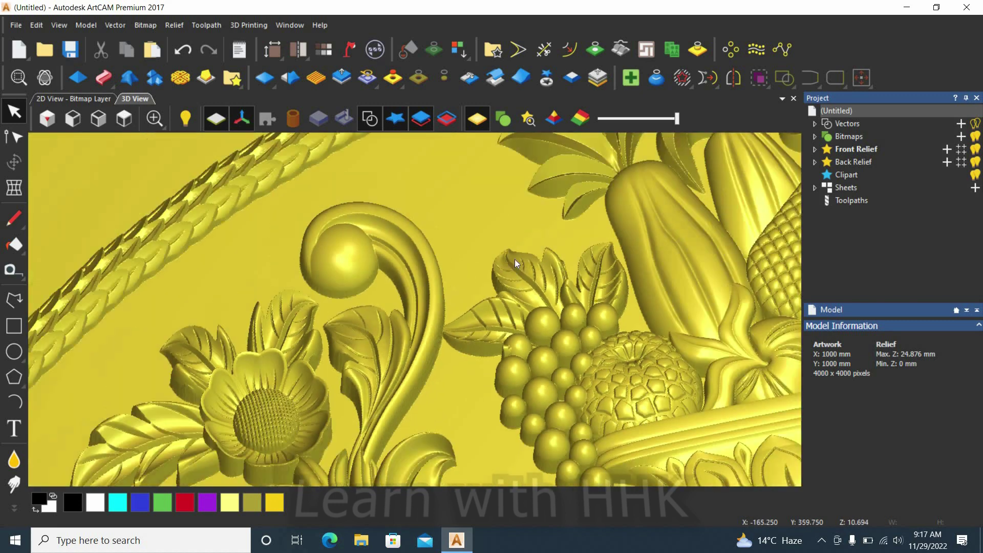
scroll(567, 337, "up", 3)
scroll(625, 288, "down", 4)
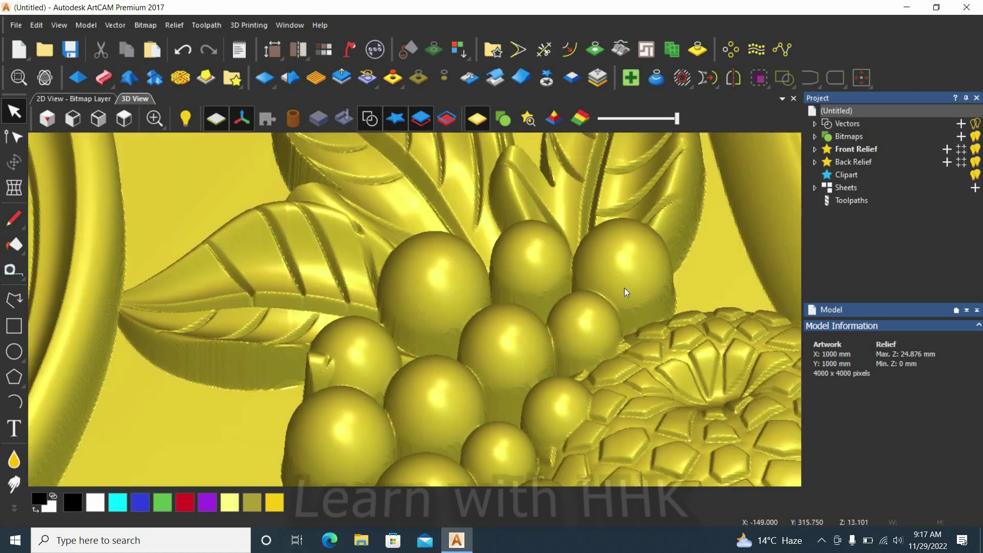
scroll(603, 191, "up", 2)
scroll(603, 190, "up", 1)
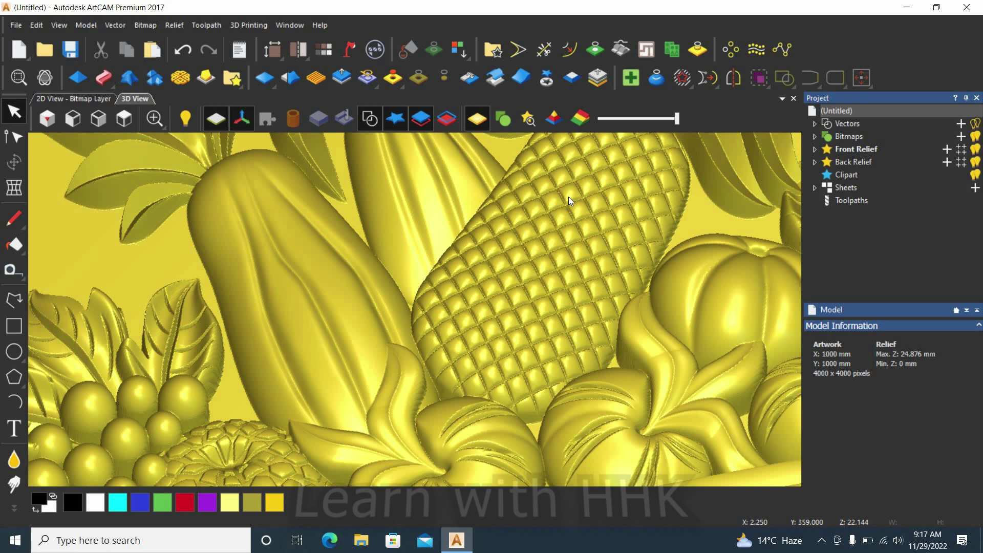
scroll(594, 225, "down", 5)
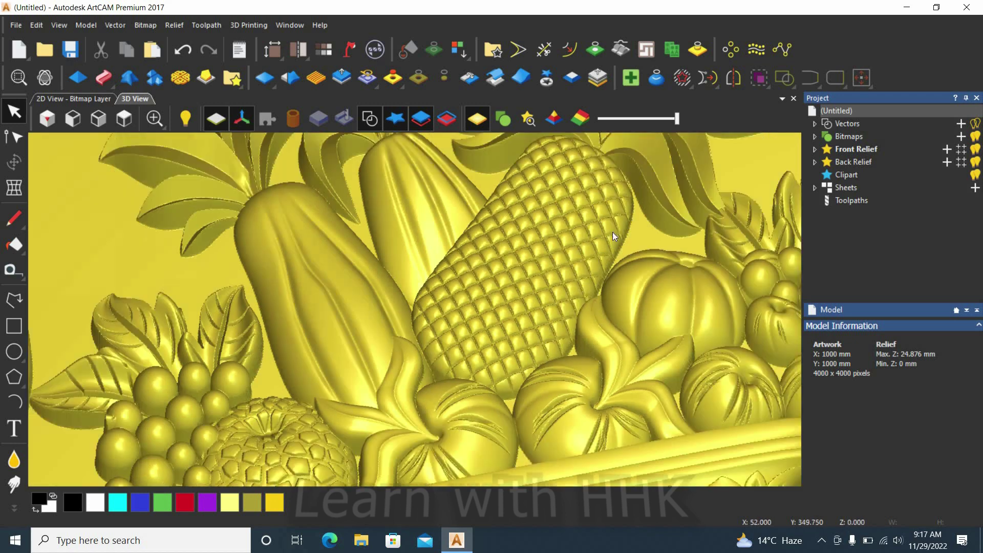
scroll(568, 340, "up", 6)
scroll(530, 330, "down", 5)
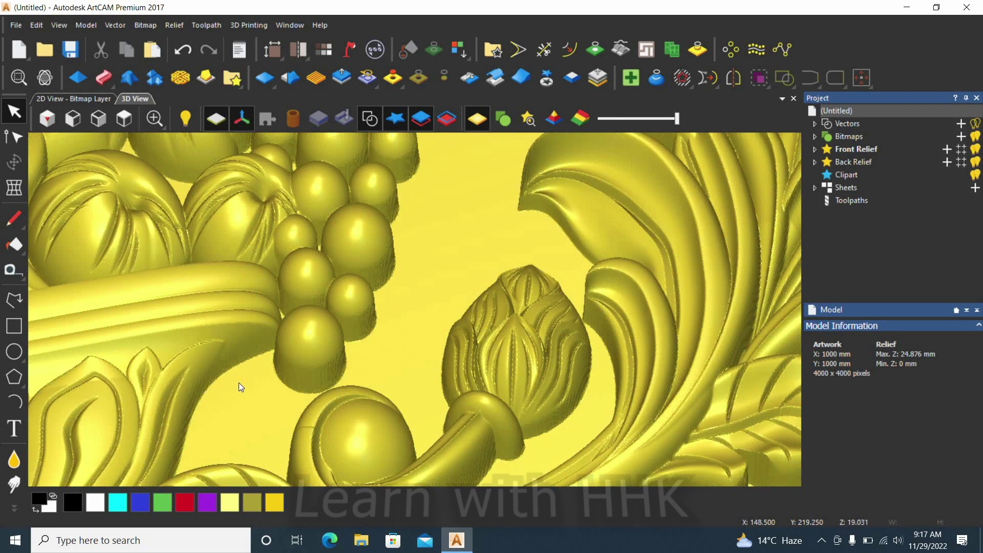
scroll(170, 403, "up", 6)
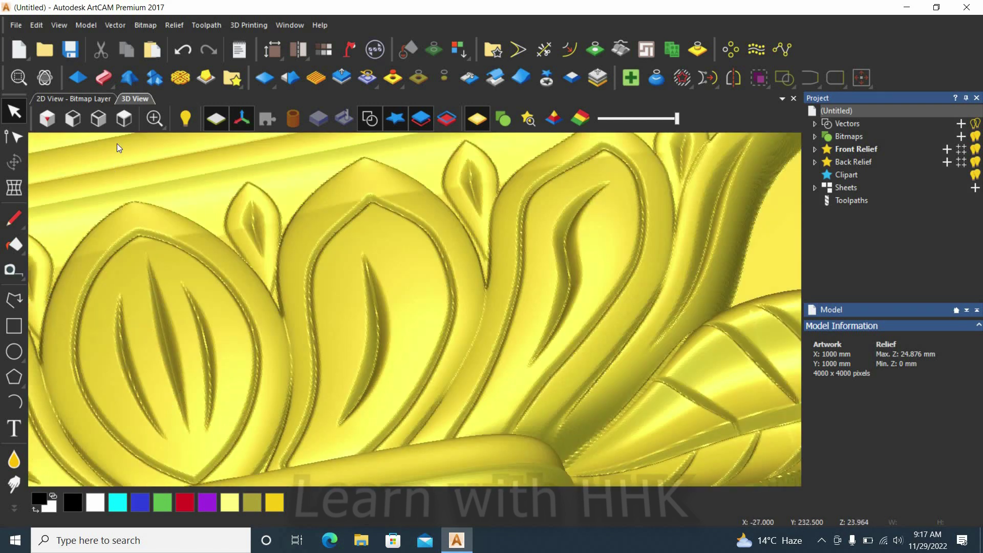
Step: Clear the pasted carvings from the relief and import 3D model 1 from the 3D door folder, viewed from above
left_click(123, 121)
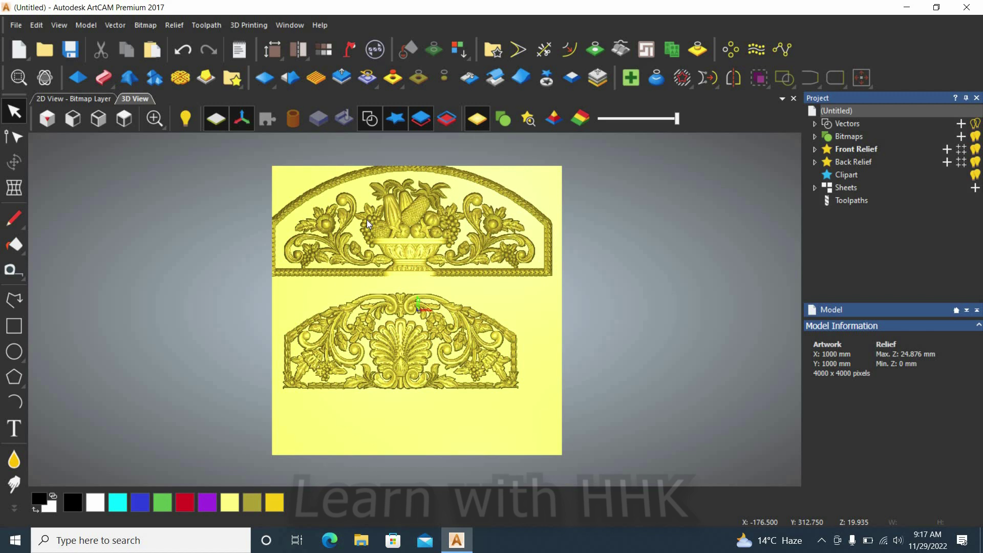
key("ctrl+z")
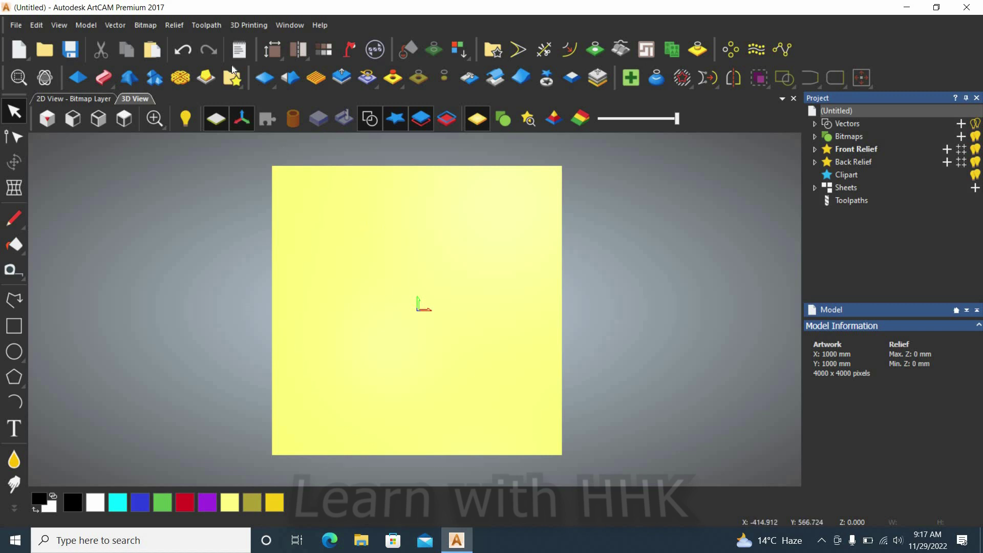
left_click(174, 27)
mouse_move(193, 45)
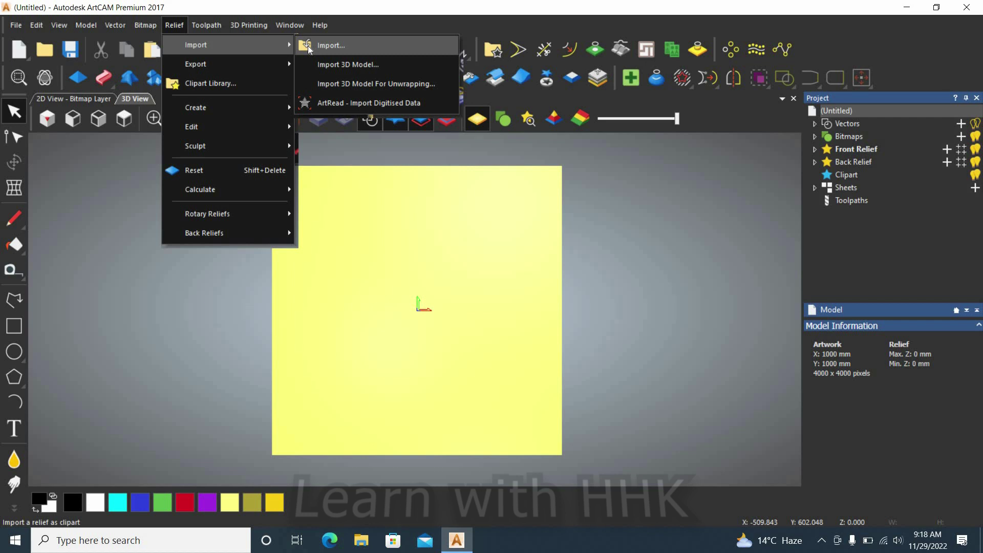
left_click(352, 64)
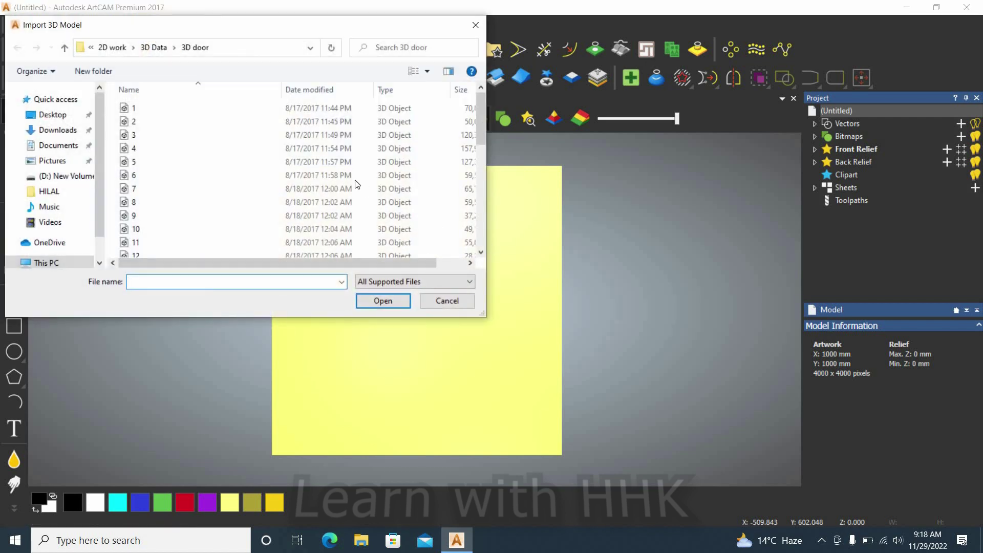
double_click(147, 105)
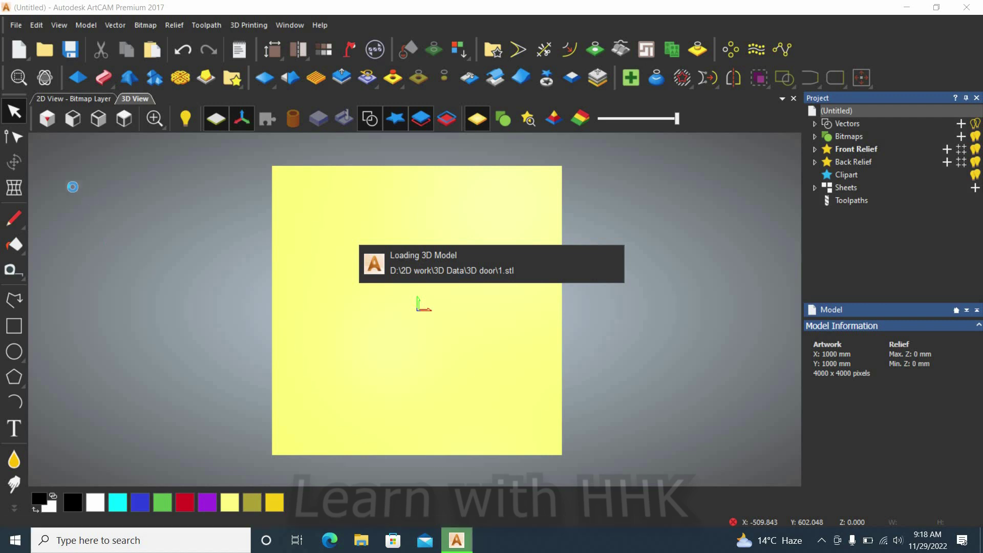
left_click(122, 120)
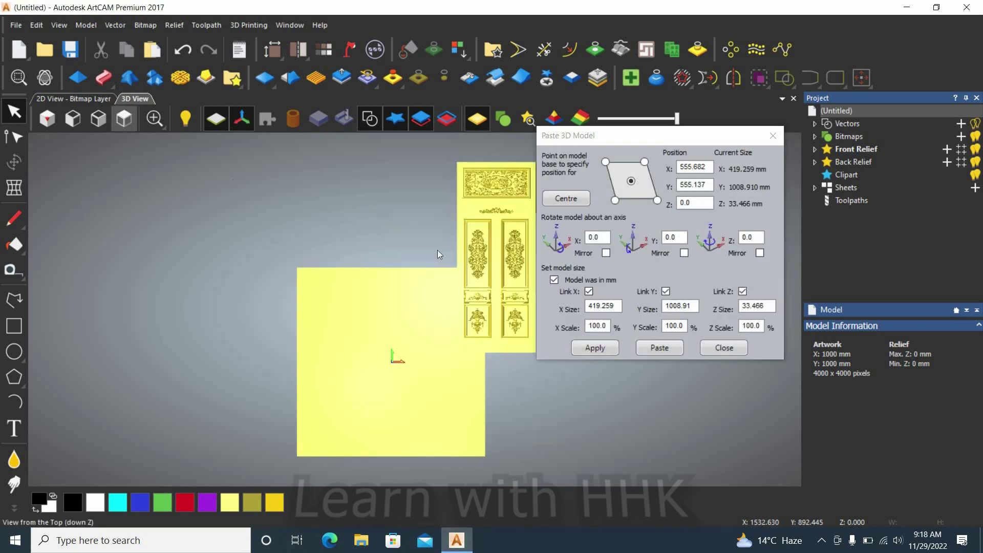
Step: Centre the imported door model on the artwork and scale it proportionally to an X size of 200 mm
scroll(499, 200, "up", 5)
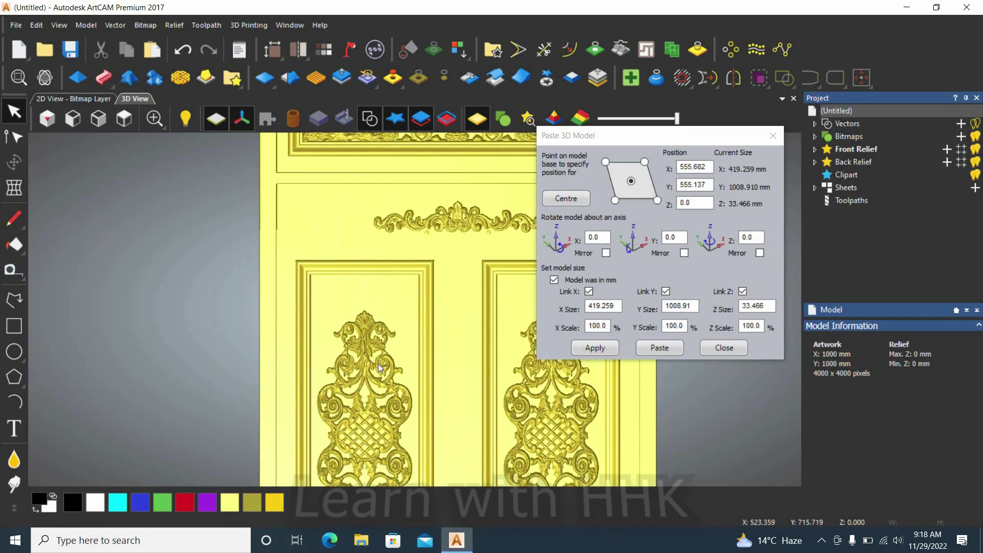
scroll(478, 208, "up", 5)
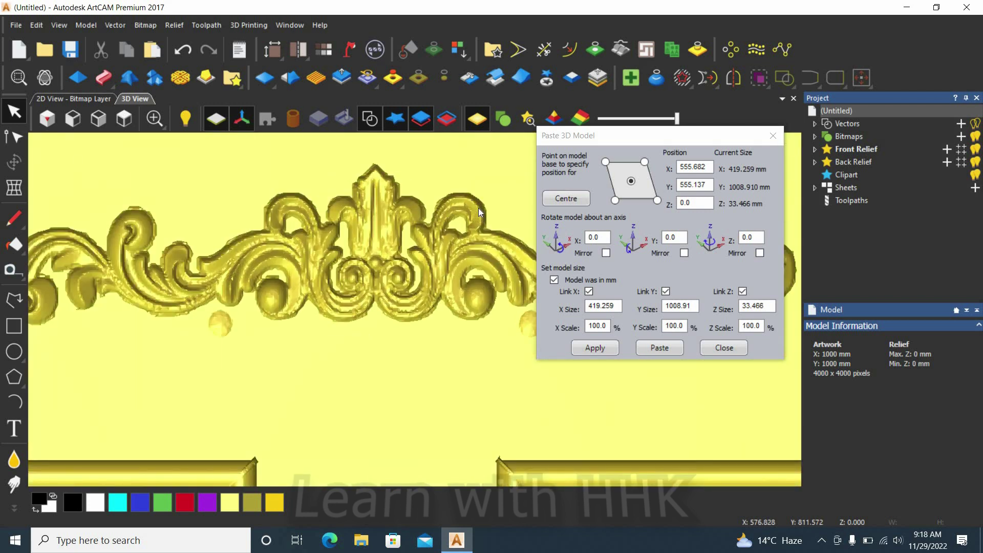
scroll(370, 278, "down", 5)
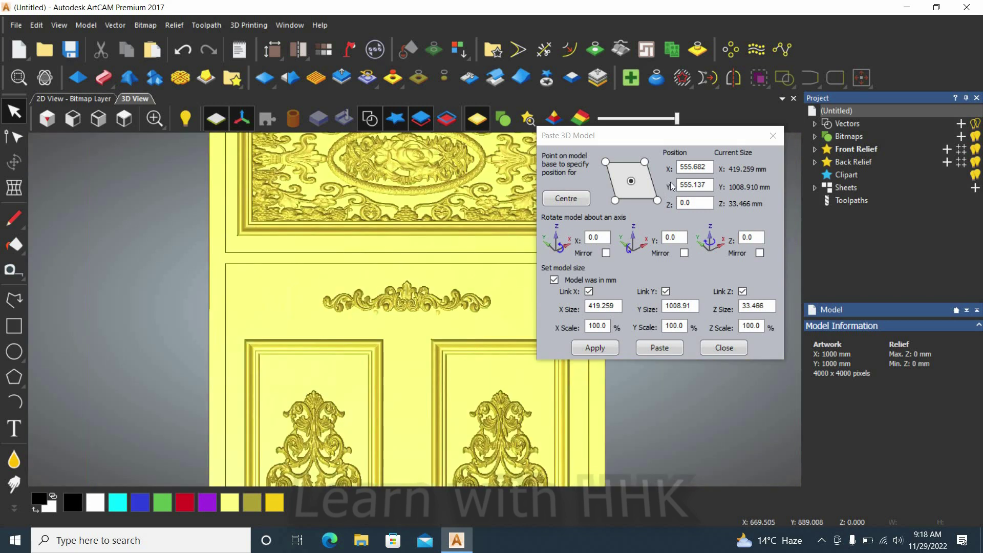
scroll(448, 222, "down", 6)
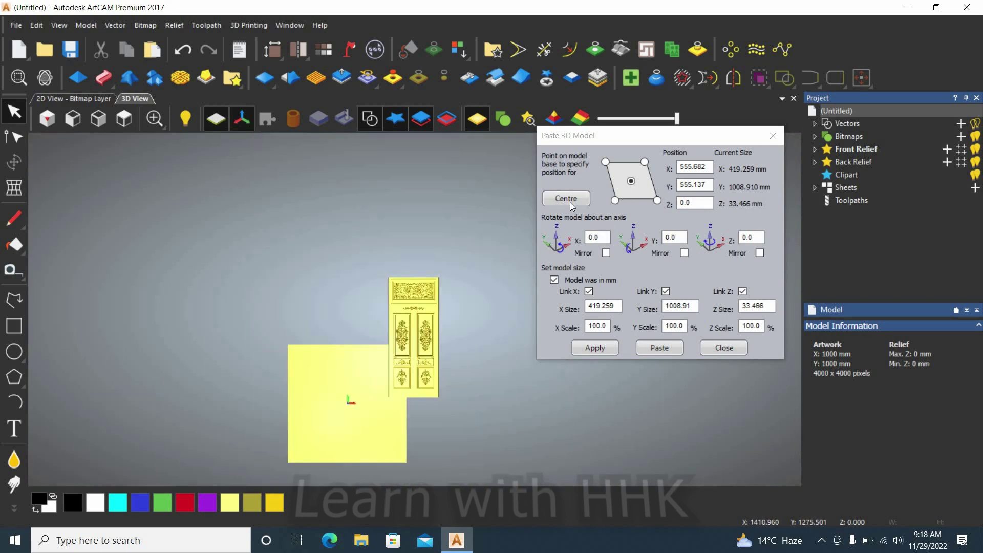
left_click(566, 198)
scroll(345, 416, "up", 5)
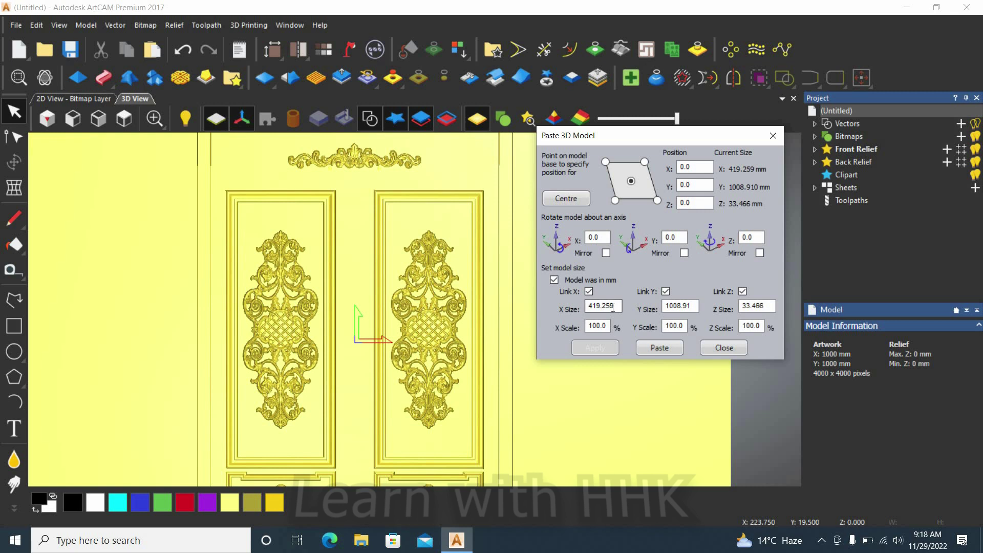
left_click_drag(617, 306, 525, 314)
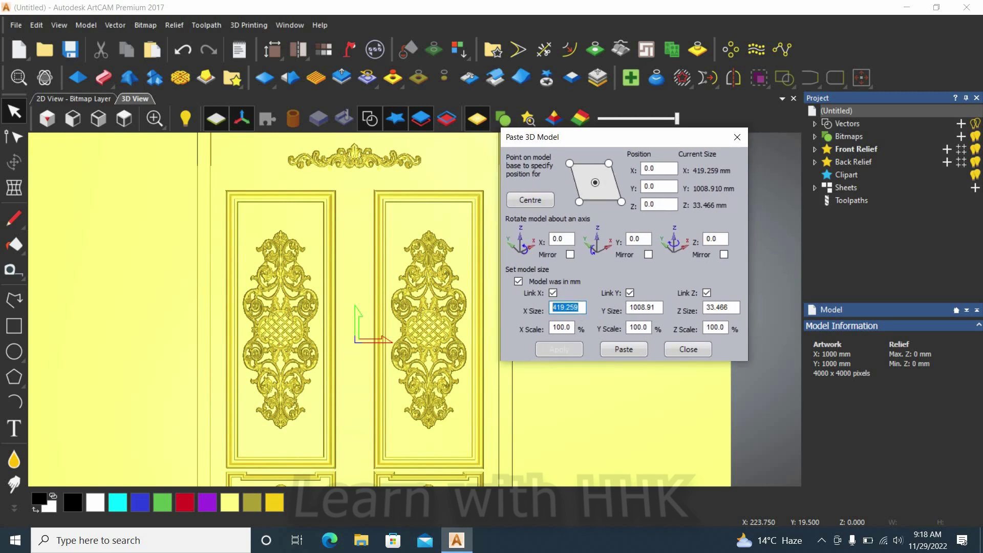
type("200")
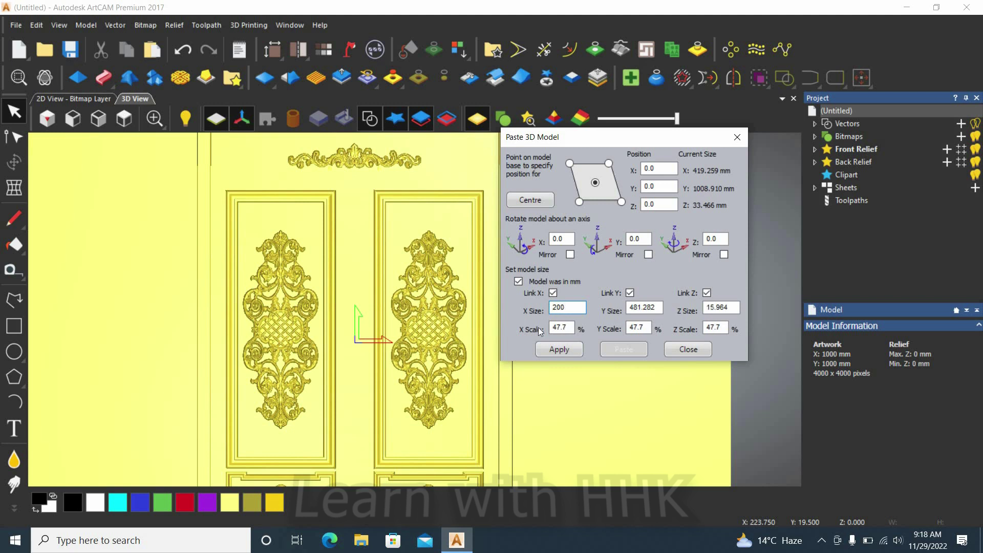
scroll(391, 325, "down", 5)
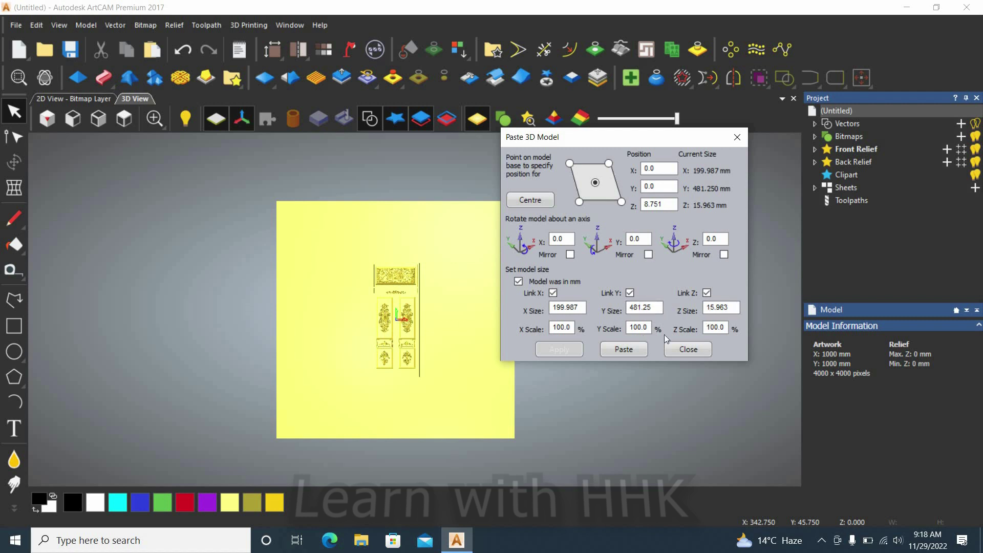
Step: Unlink the door model's Y size and apply a Y size of 400 mm
left_click(630, 294)
left_click_drag(652, 310, 606, 313)
type("4")
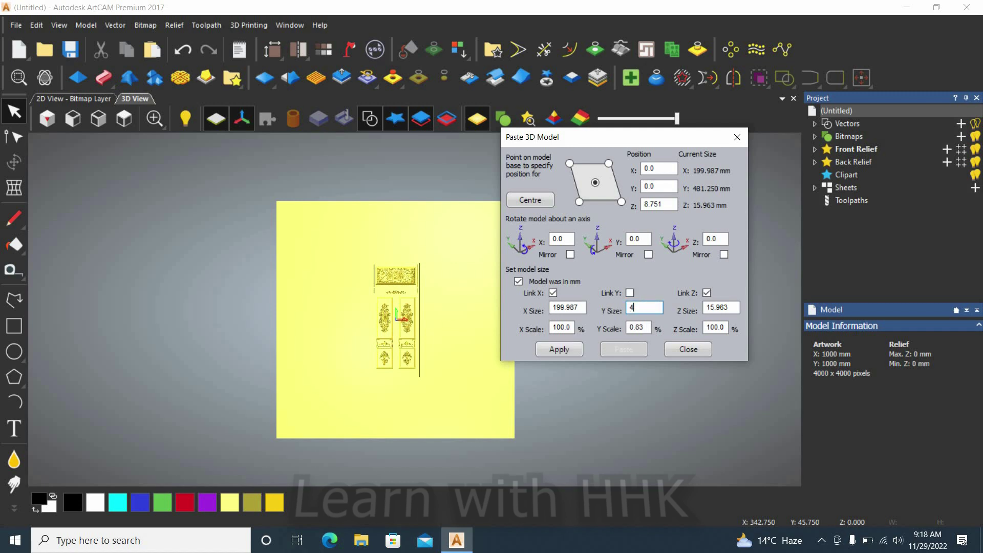
type("00")
left_click(561, 349)
scroll(411, 327, "up", 5)
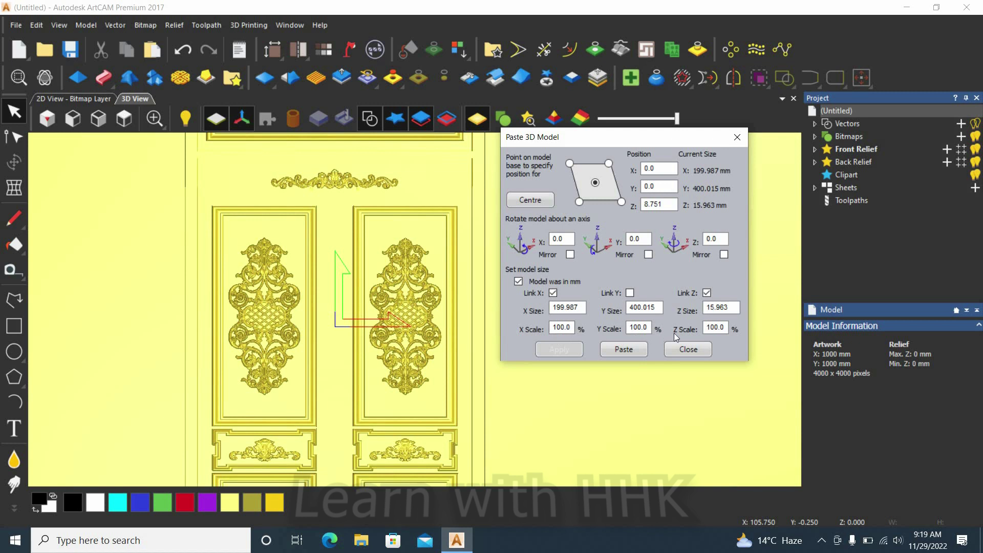
scroll(380, 331, "down", 4)
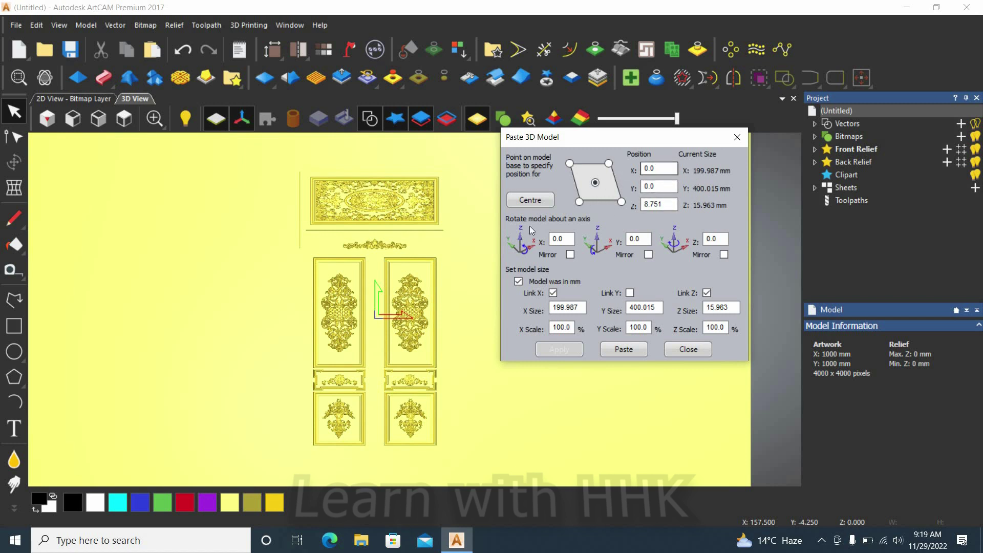
Step: Paste the resized door model into the relief and inspect it from above and in isometric view
left_click(46, 118)
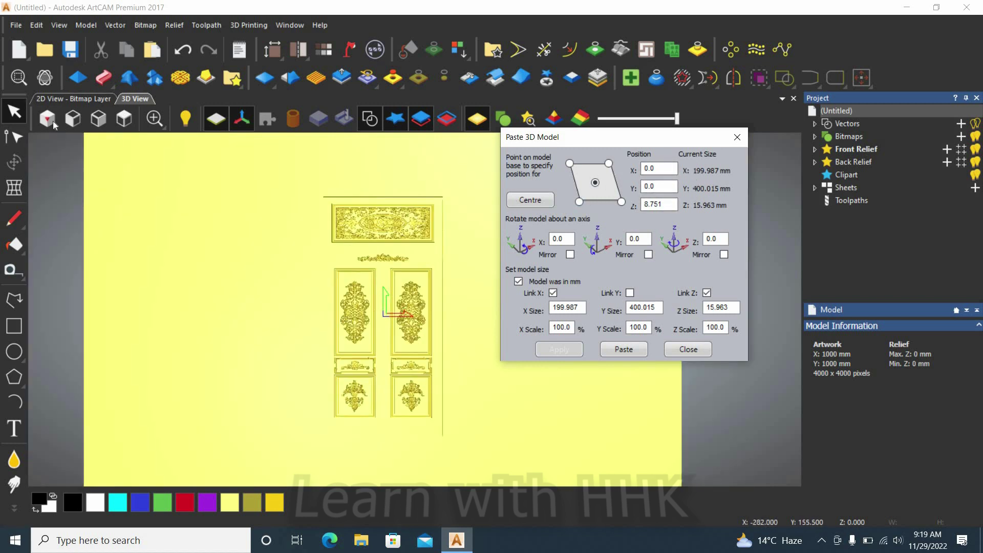
scroll(438, 313, "up", 5)
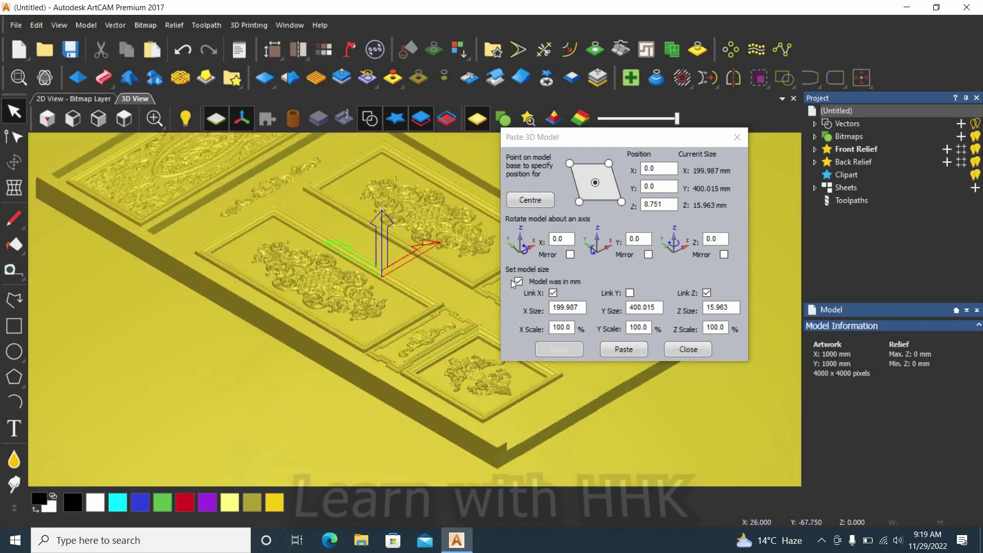
left_click(630, 349)
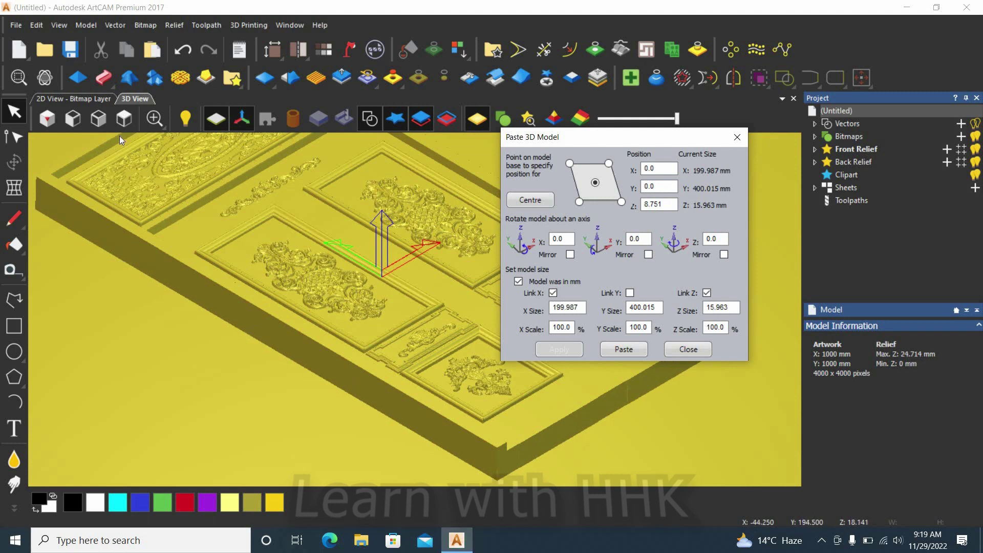
left_click(124, 122)
scroll(431, 316, "up", 5)
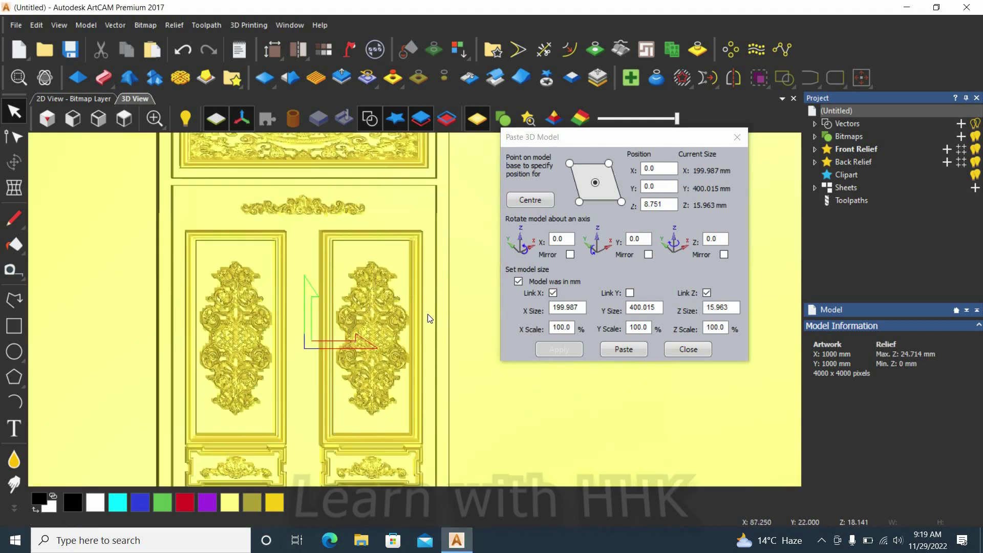
scroll(276, 210, "up", 2)
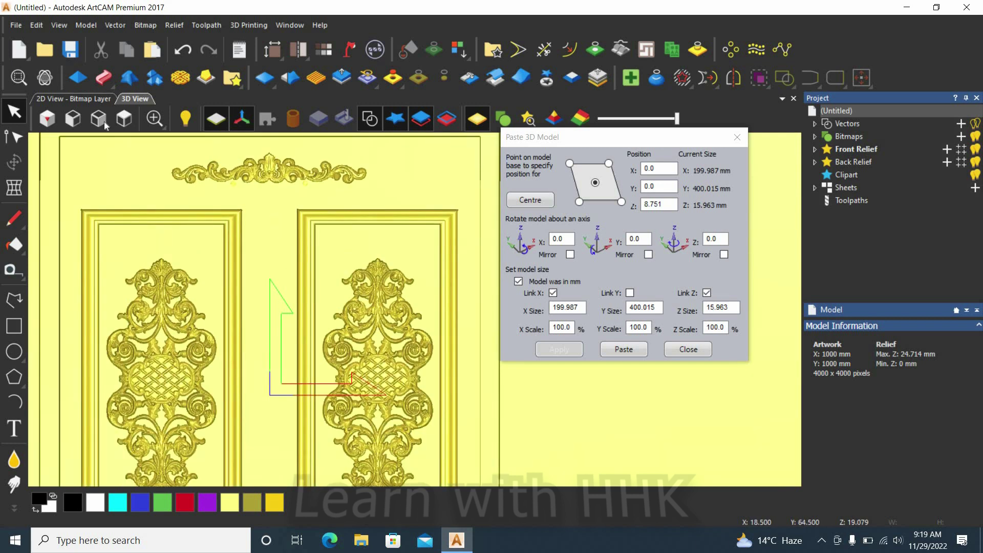
left_click(47, 118)
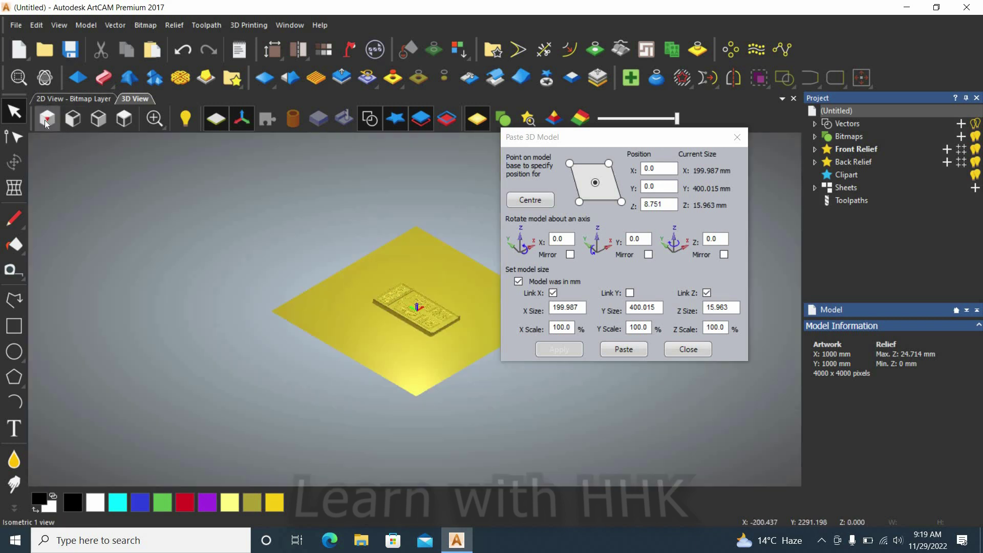
scroll(474, 367, "up", 4)
scroll(450, 312, "up", 5)
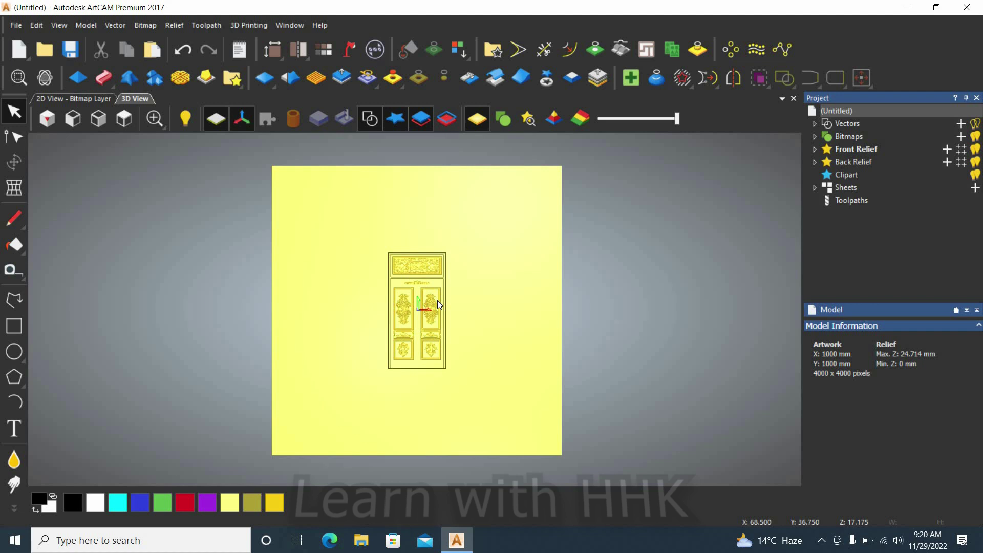
Step: Clear the door from the relief and import the arched bed carving bitmap, number 26, from the Desktop
key("Delete")
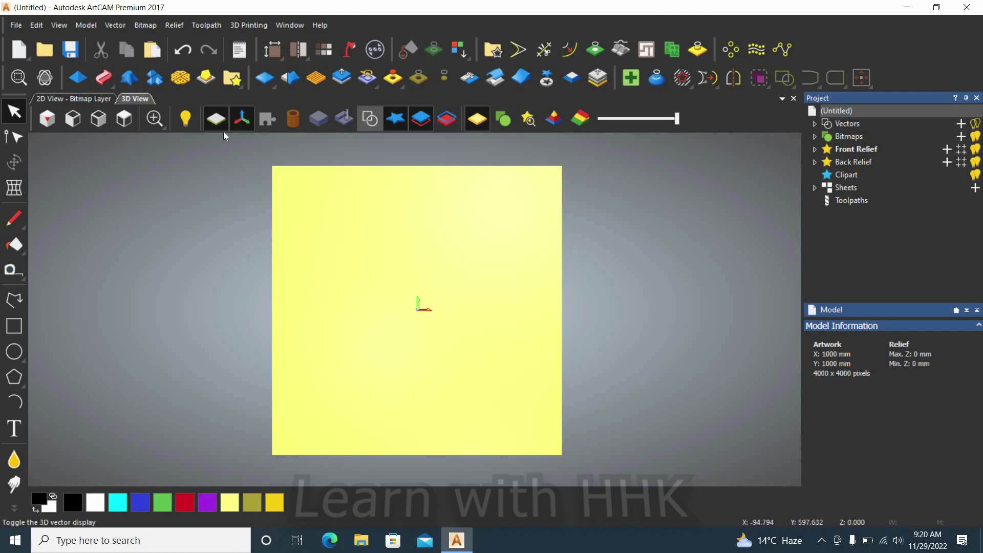
left_click(175, 25)
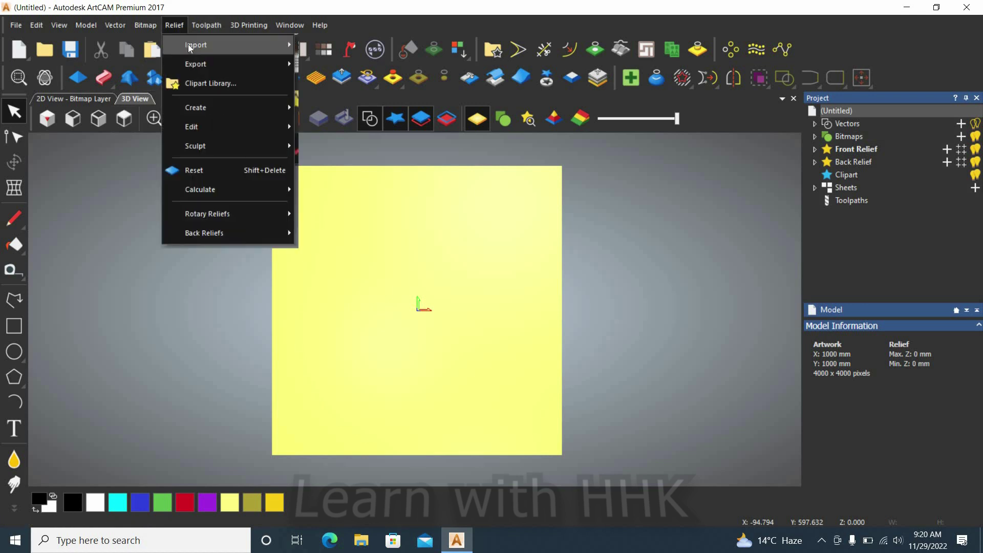
mouse_move(205, 45)
left_click(340, 45)
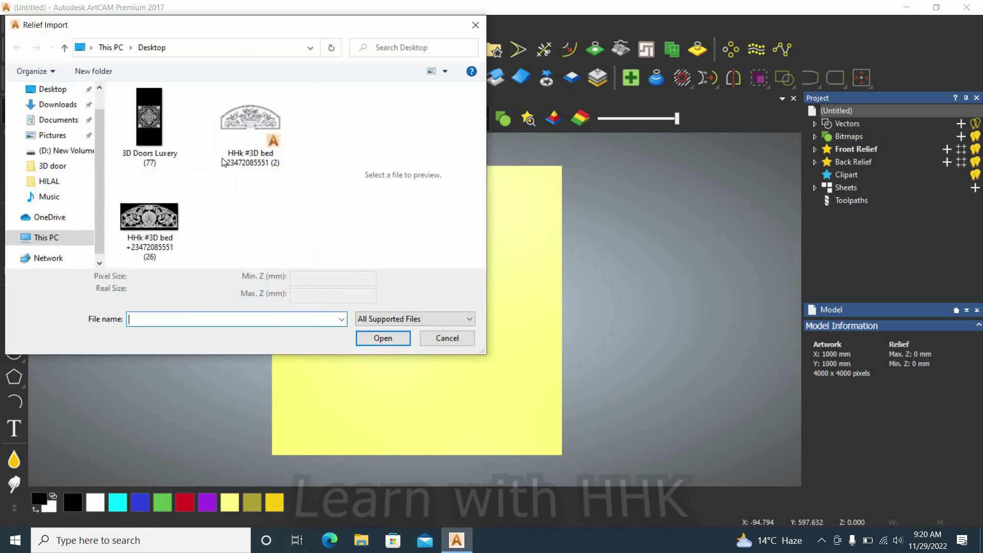
double_click(160, 220)
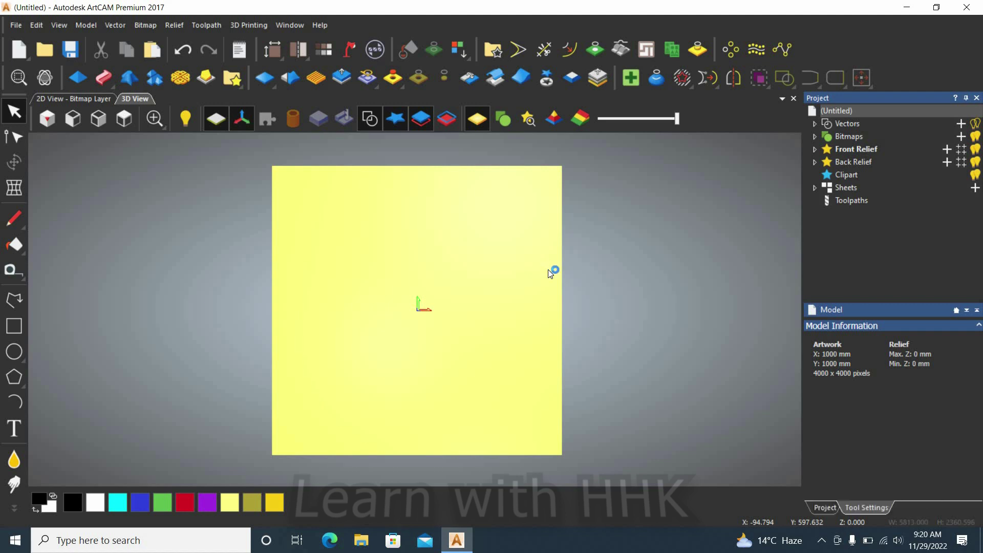
Step: Resize the imported bed carving to about 834 mm wide and 307 mm high, within the lower half of the artwork
scroll(578, 258, "up", 3)
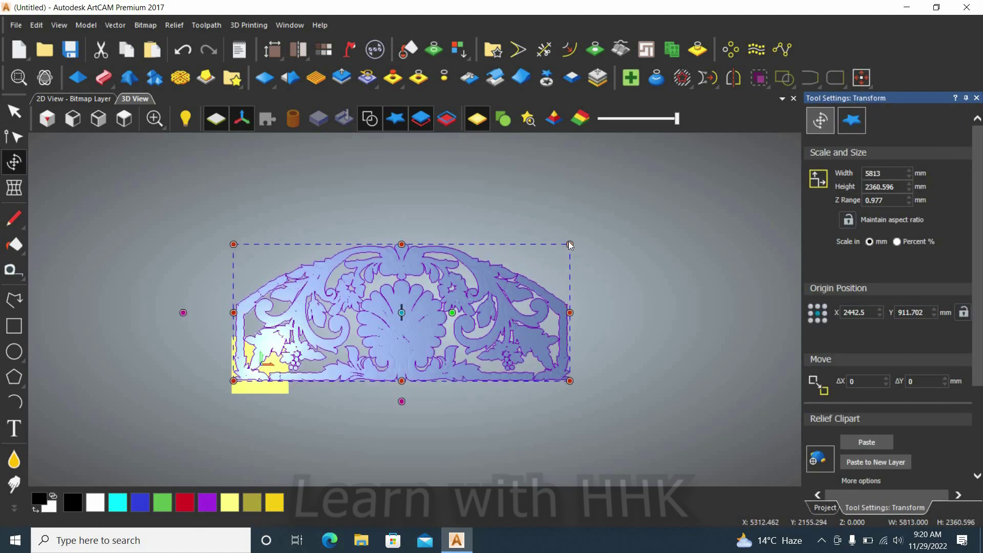
left_click_drag(570, 243, 278, 375)
scroll(277, 371, "up", 3)
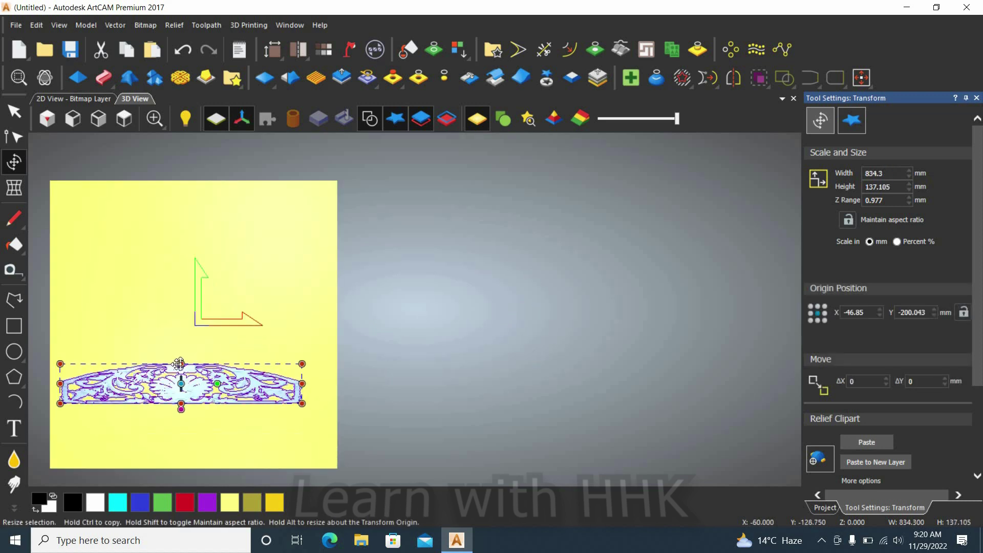
left_click_drag(179, 365, 180, 314)
Step: Set the bed carving's Z range to 15 mm and paste it into the relief
key("Tab")
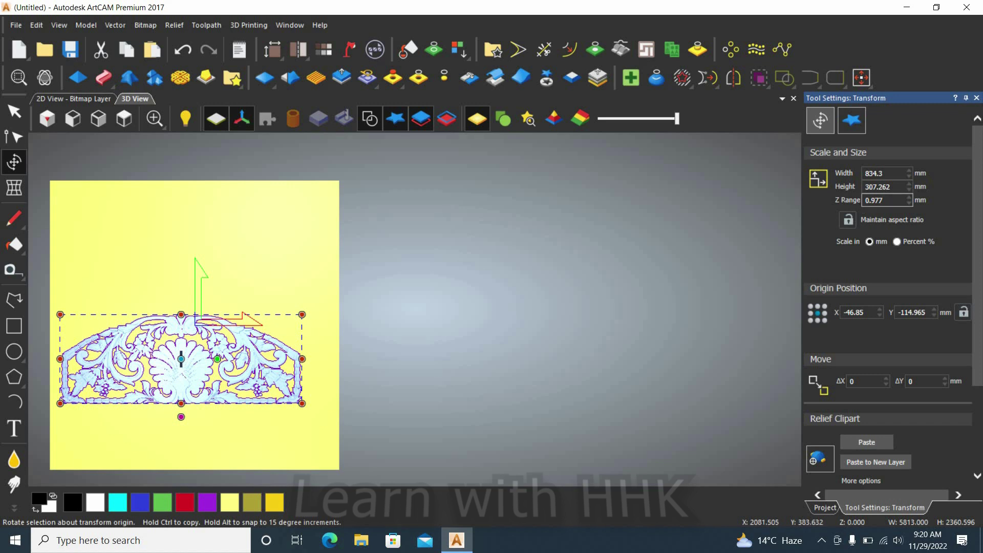
type("15")
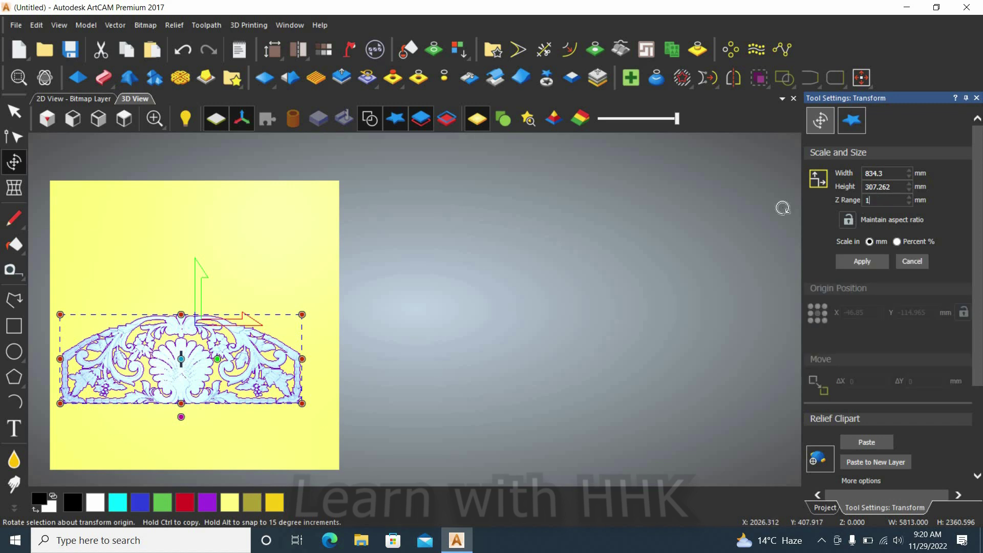
left_click(862, 261)
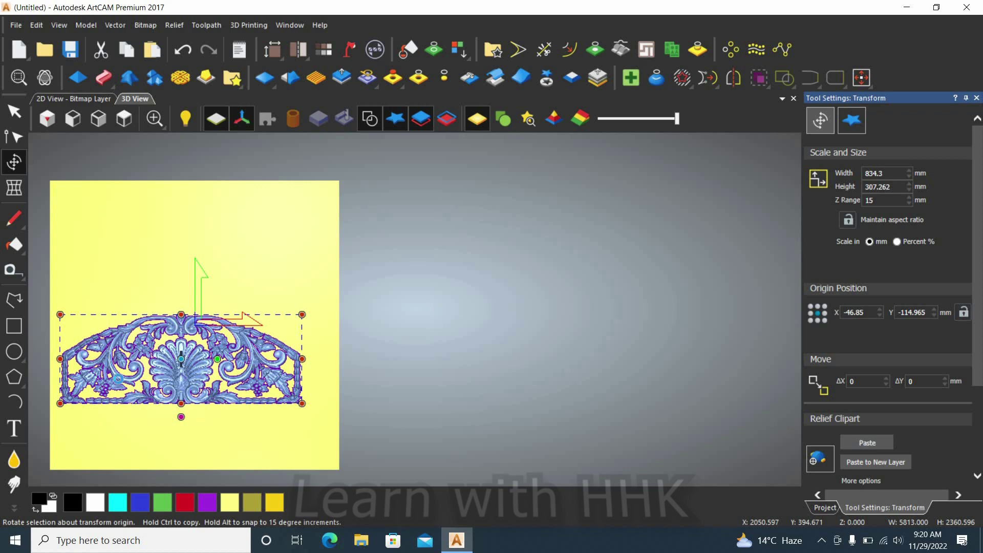
scroll(106, 386, "up", 5)
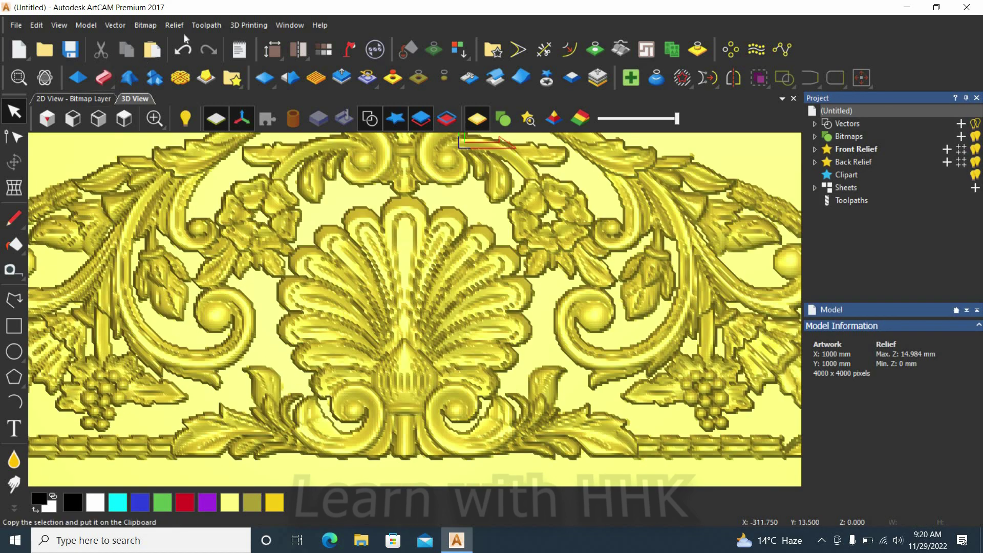
Step: Export the composite relief to the Desktop as an Autodesk ArtCAM relief (*.rlf) named "1st try"
left_click(174, 25)
mouse_move(194, 68)
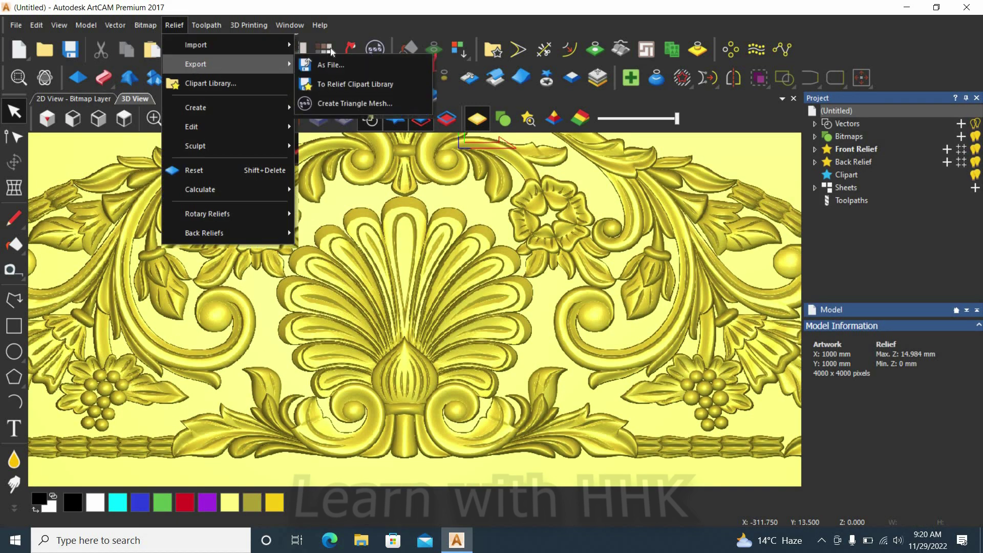
left_click(329, 66)
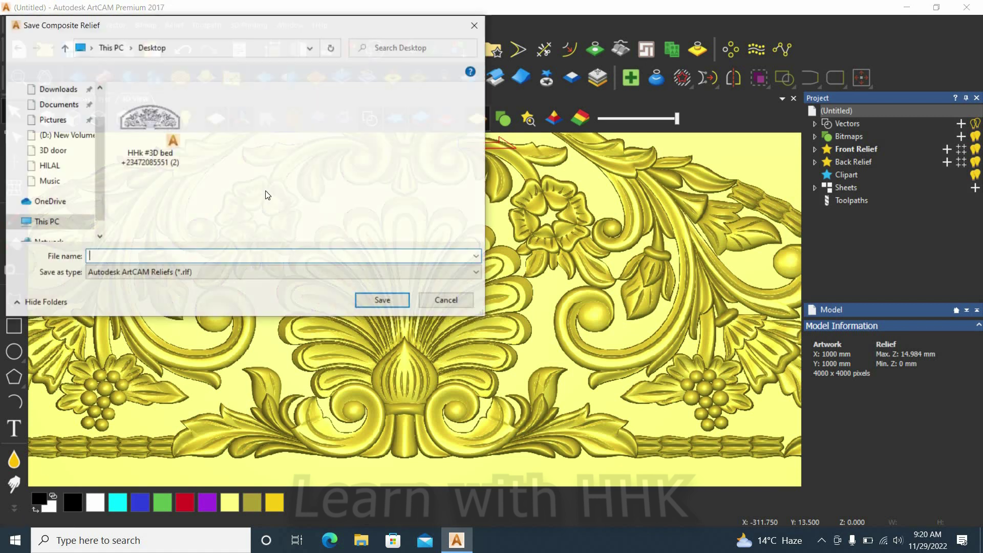
left_click(155, 275)
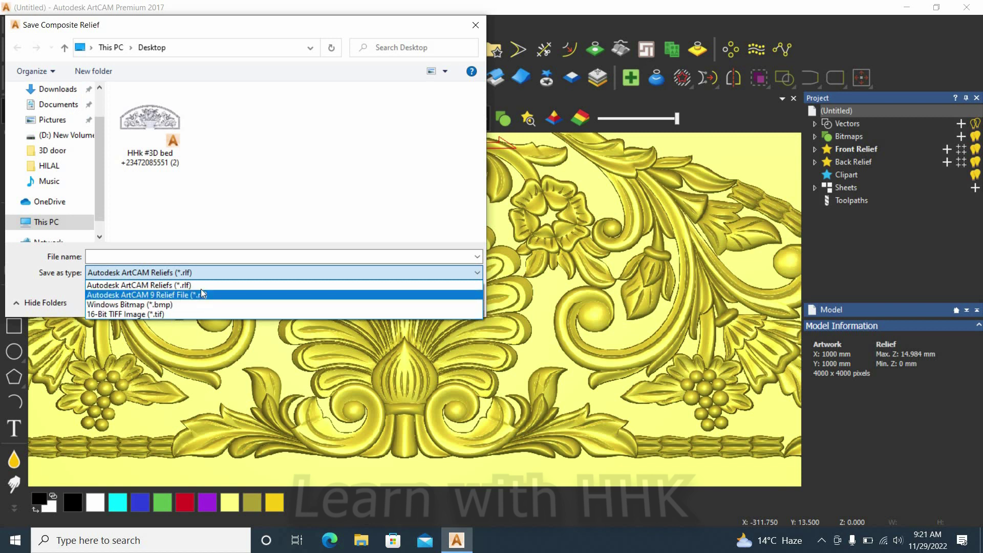
left_click(213, 257)
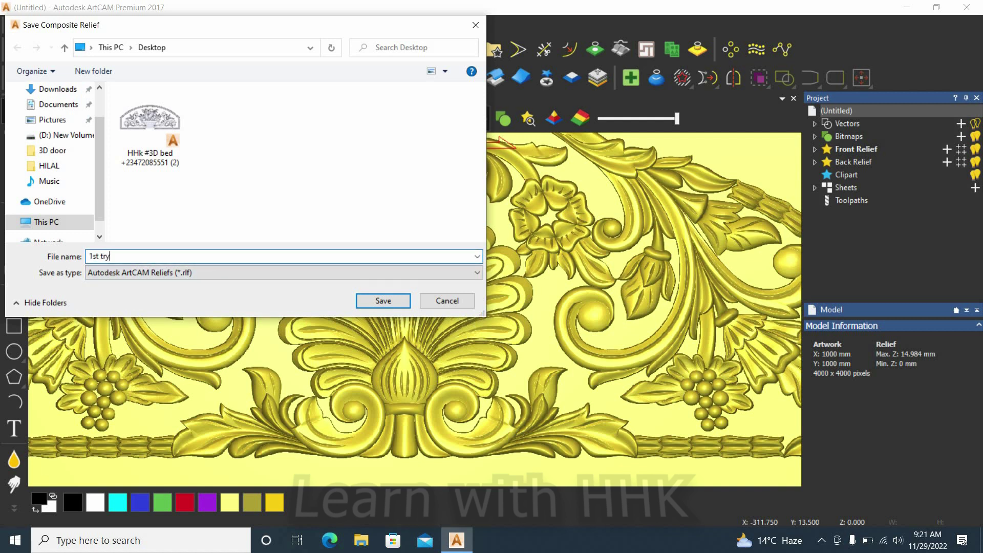
left_click(407, 301)
Step: Export the composite relief to the Desktop as a Windows Bitmap (*.bmp) named "2nd try"
left_click(172, 25)
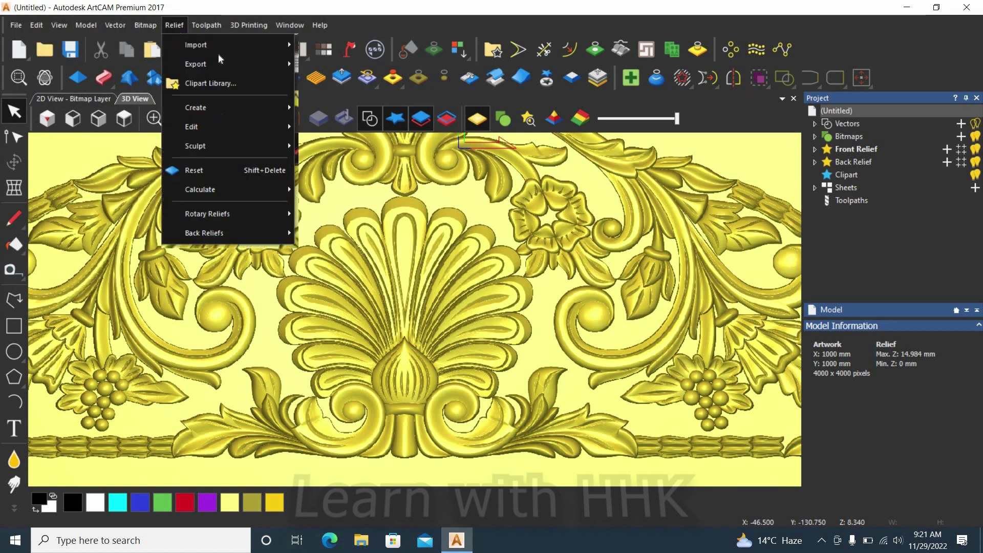
mouse_move(277, 65)
left_click(311, 66)
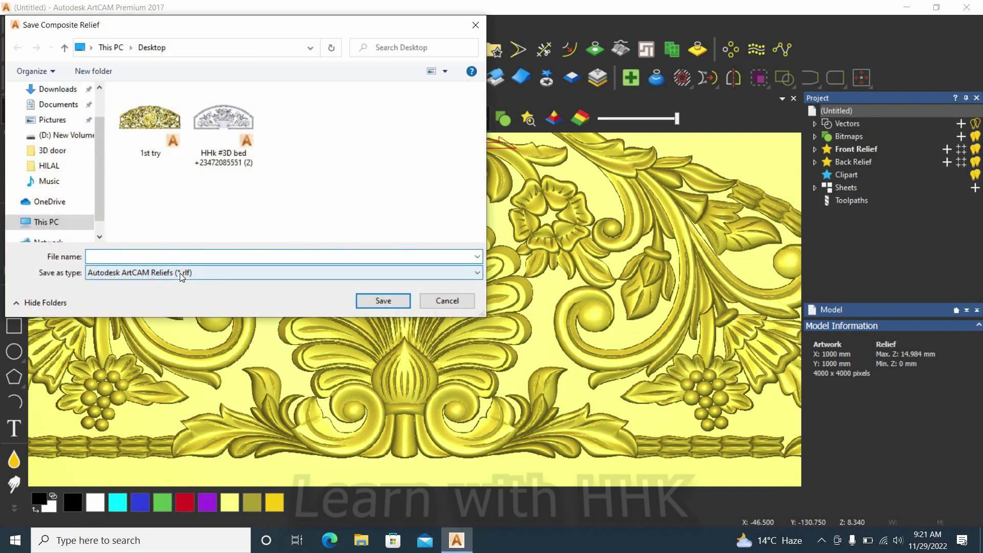
left_click(181, 273)
left_click(168, 305)
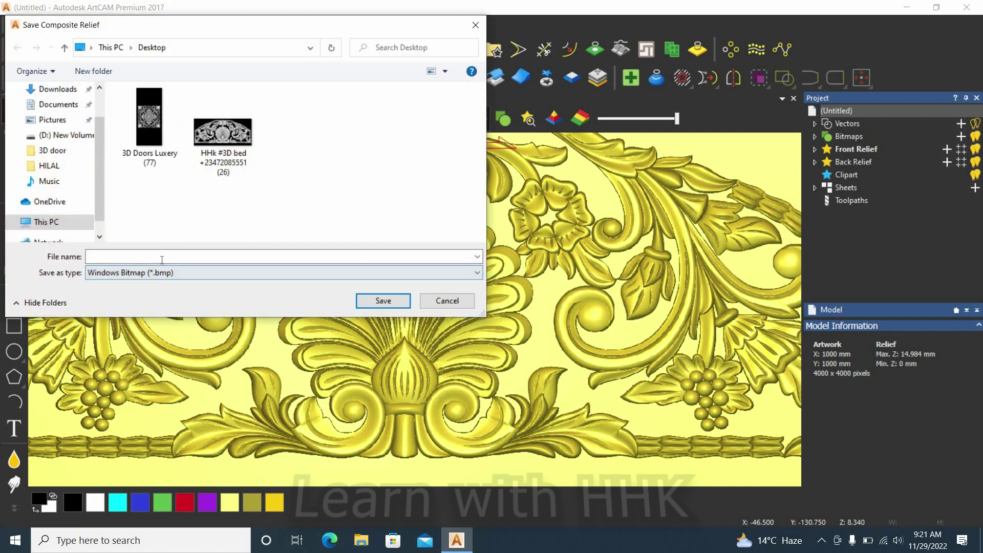
left_click(164, 257)
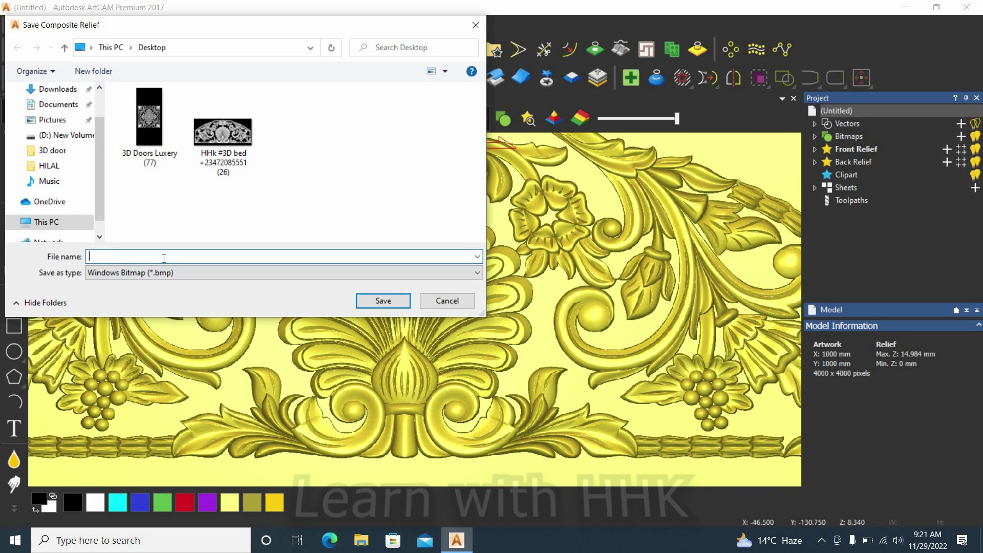
type("2nd try")
left_click(382, 298)
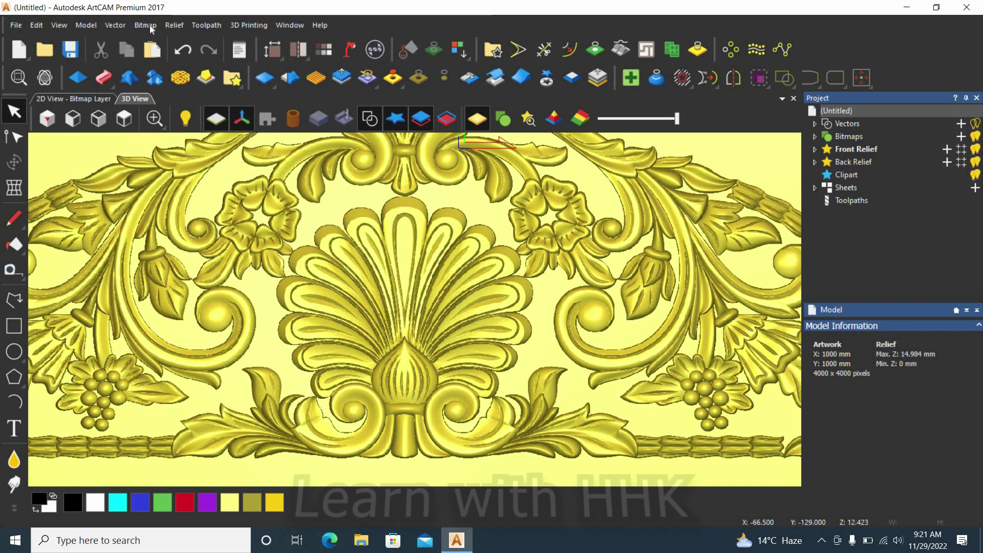
Step: Review the file formats offered for exporting the composite relief, and leave without saving
left_click(174, 25)
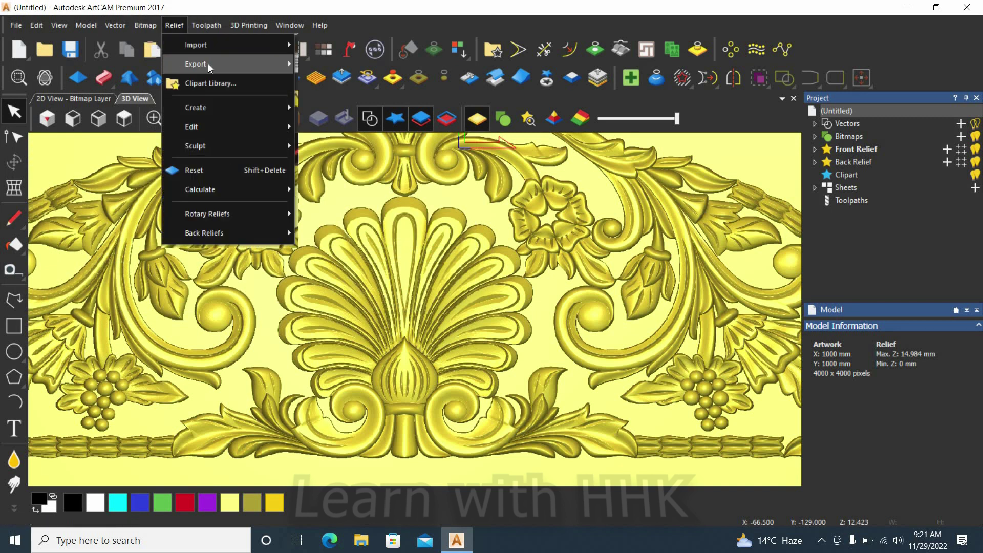
mouse_move(211, 65)
left_click(326, 67)
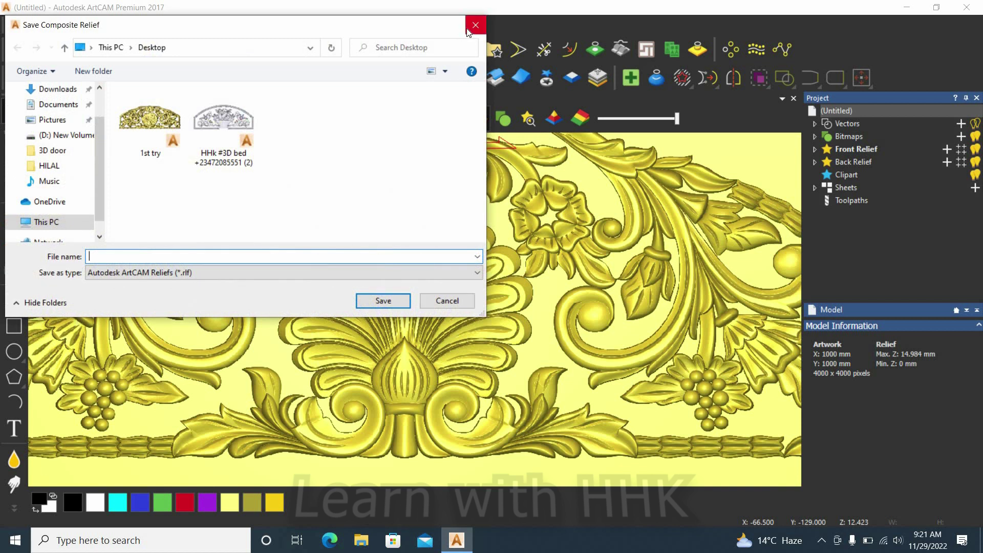
left_click(475, 25)
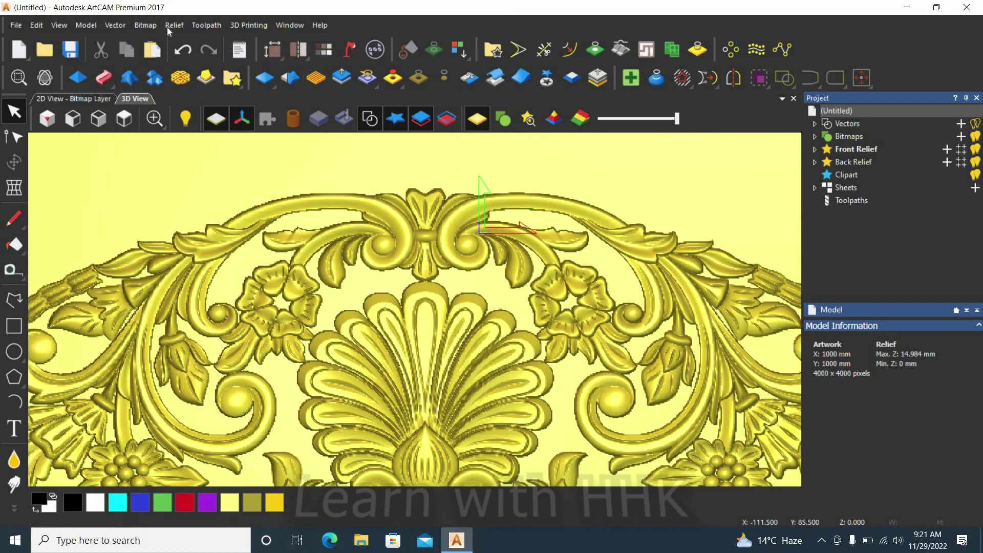
left_click(172, 28)
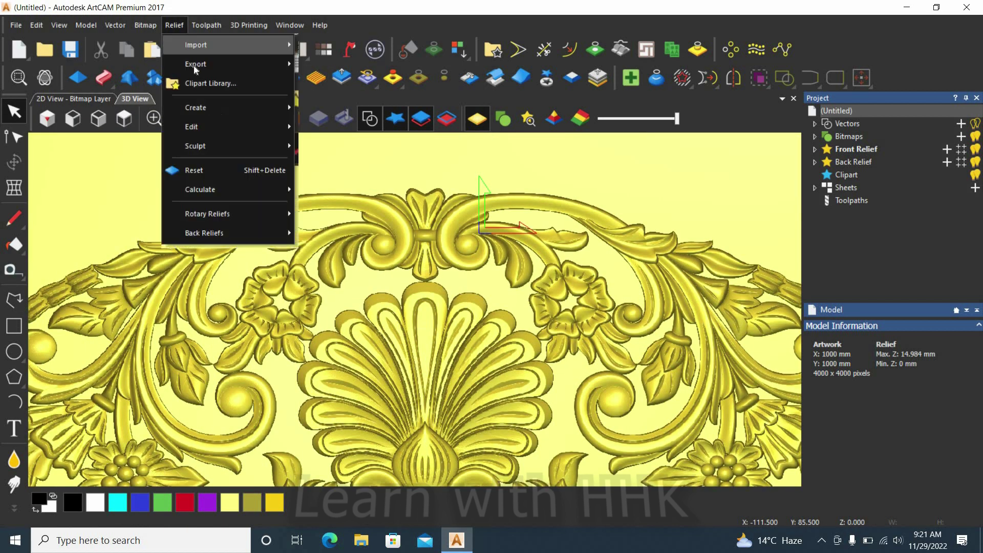
mouse_move(210, 66)
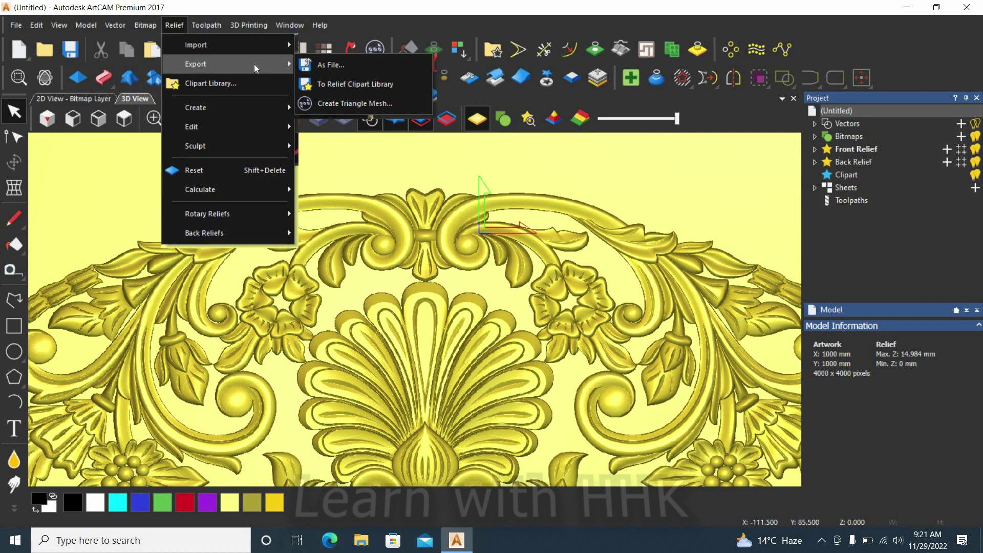
left_click(321, 72)
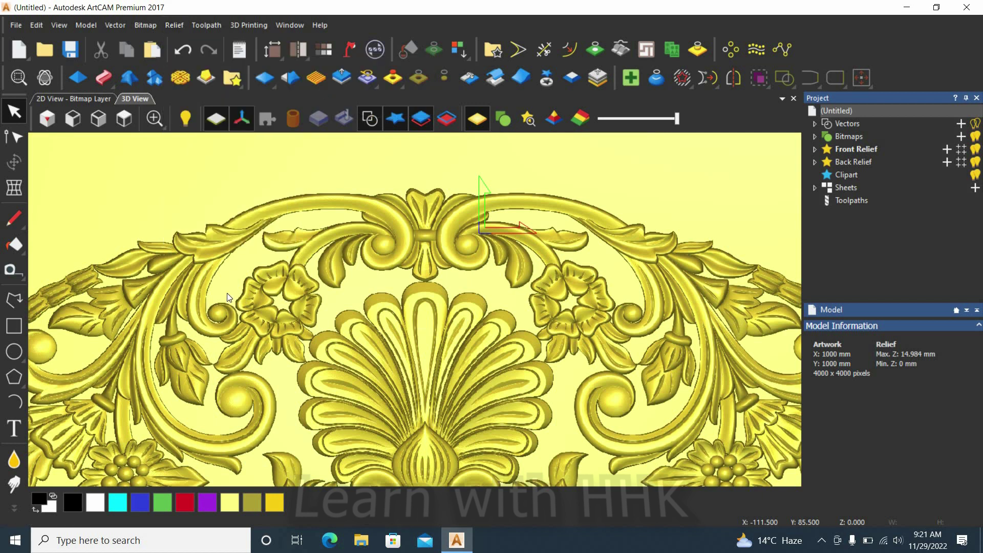
left_click(246, 276)
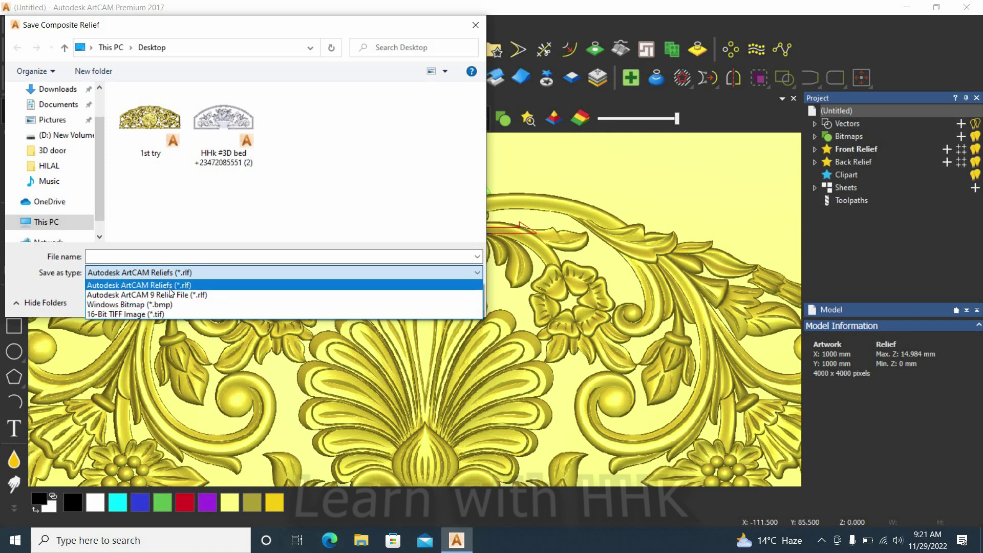
left_click(475, 27)
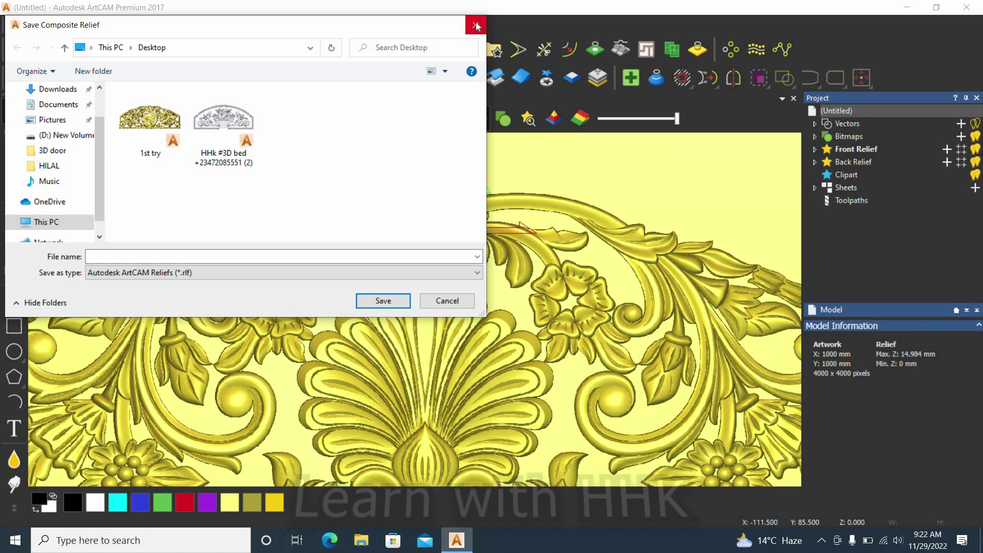
left_click(476, 26)
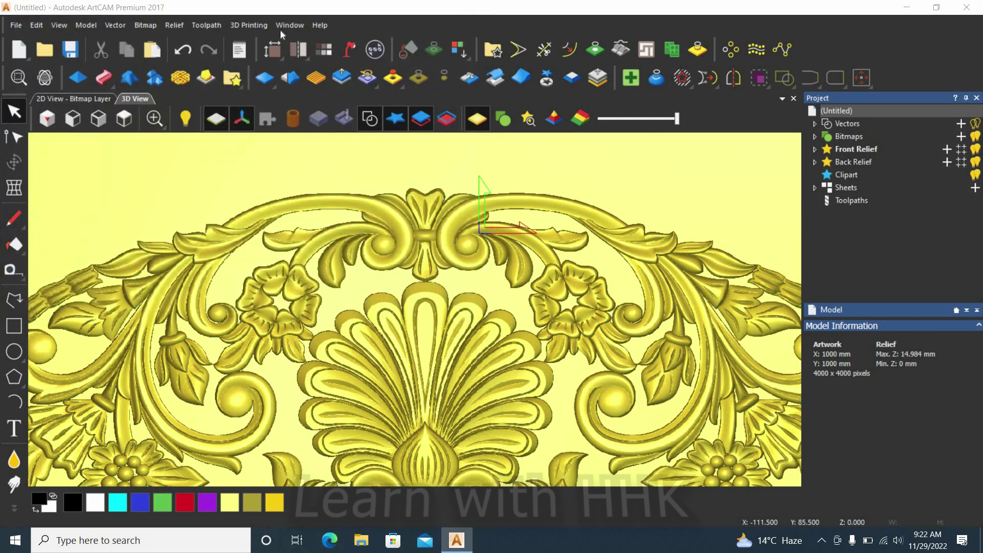
left_click(175, 26)
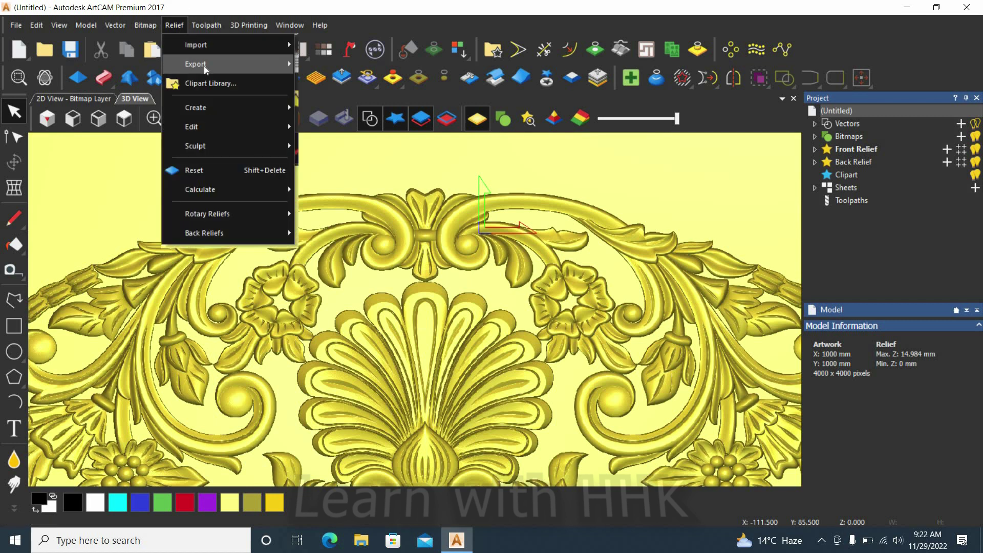
mouse_move(279, 70)
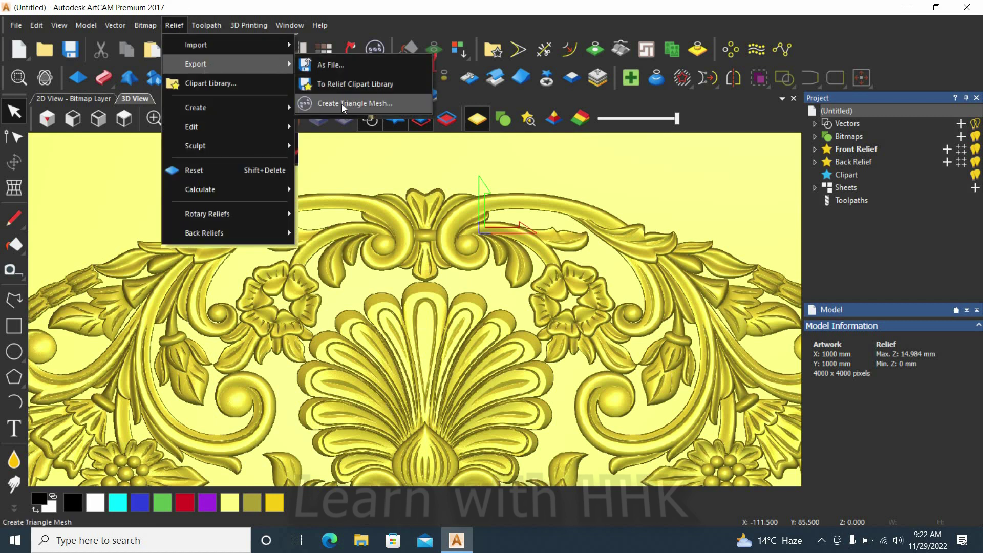
left_click(352, 134)
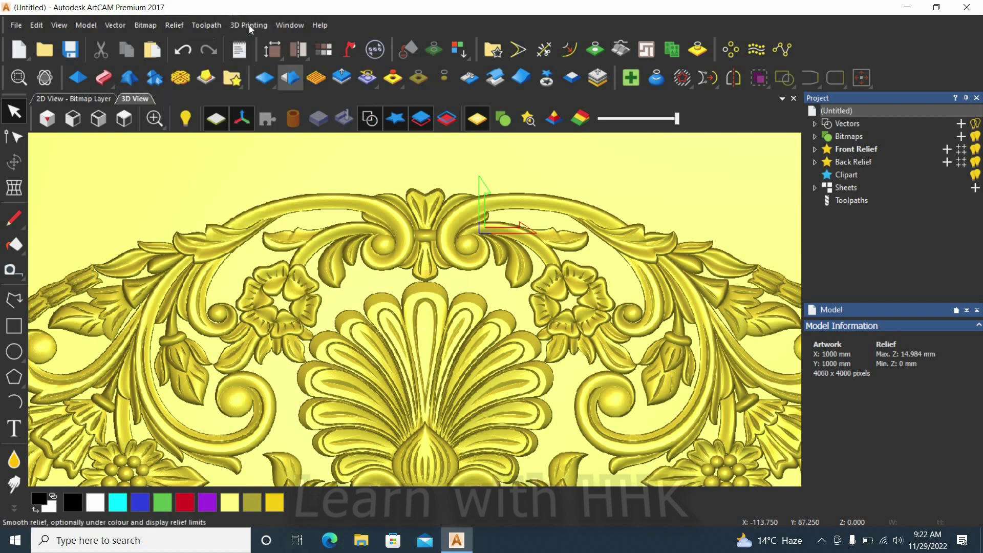
left_click(210, 27)
mouse_move(177, 27)
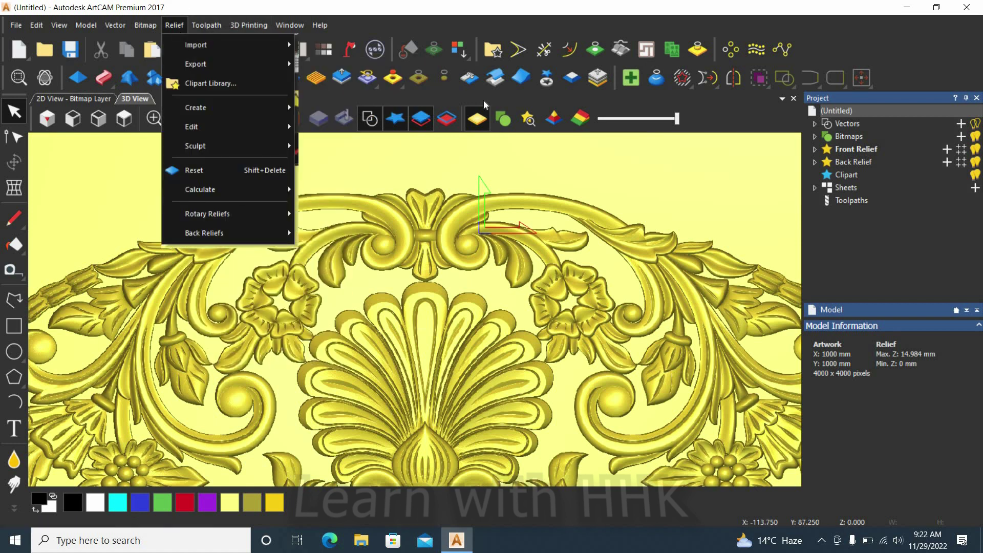
left_click(529, 158)
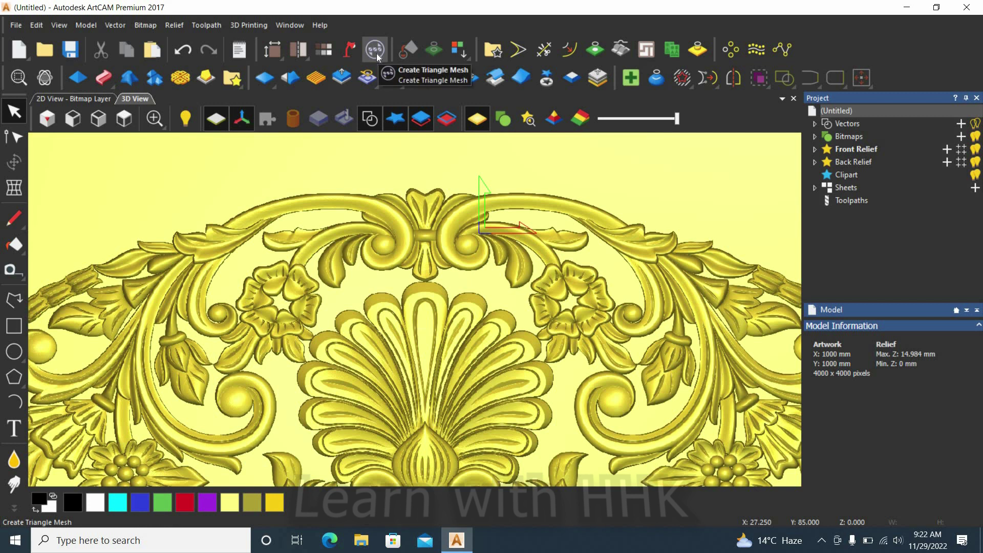
Step: Create an open triangle mesh from the relief using Optimise Triangles with a 0.01 mm tolerance
left_click(210, 26)
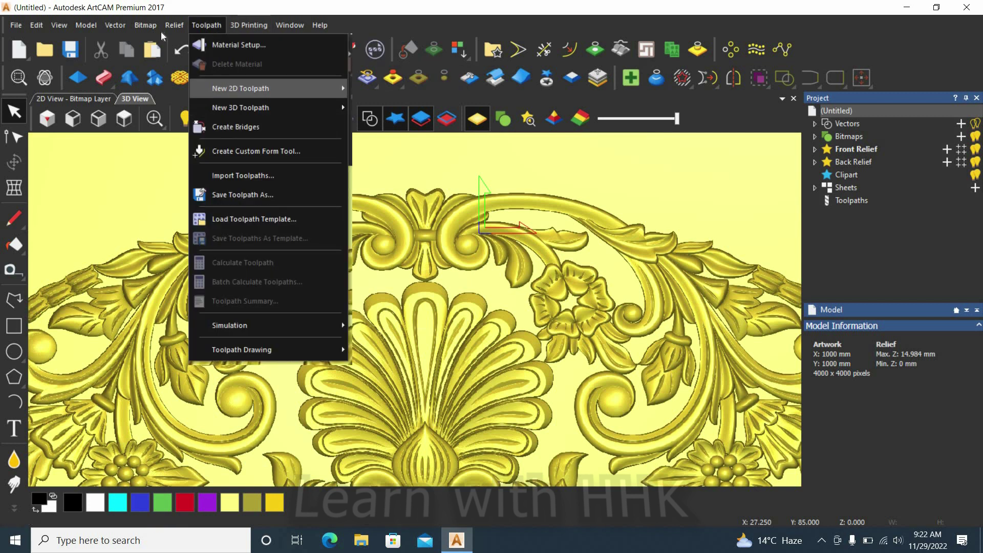
mouse_move(174, 25)
mouse_move(204, 64)
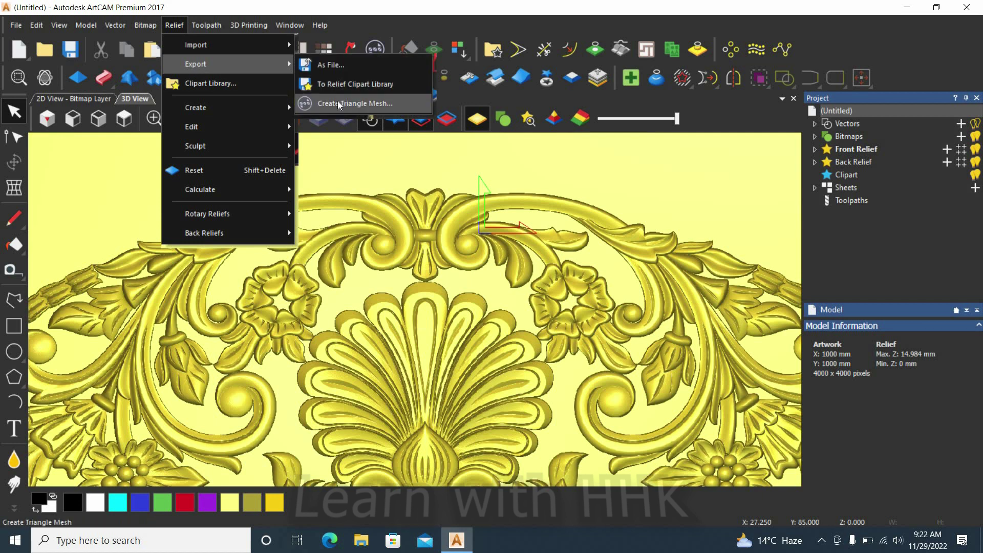
left_click(337, 103)
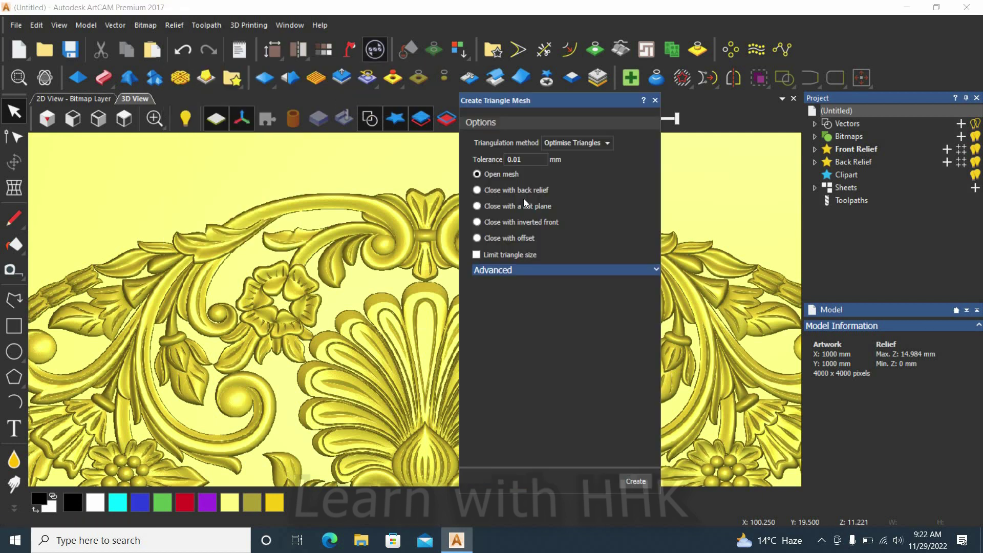
left_click_drag(551, 98, 556, 80)
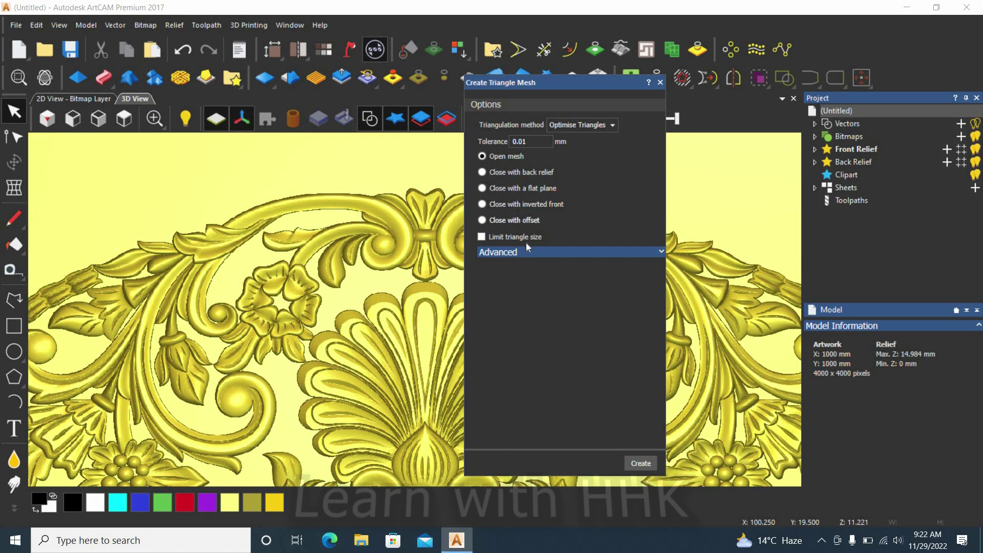
left_click(536, 253)
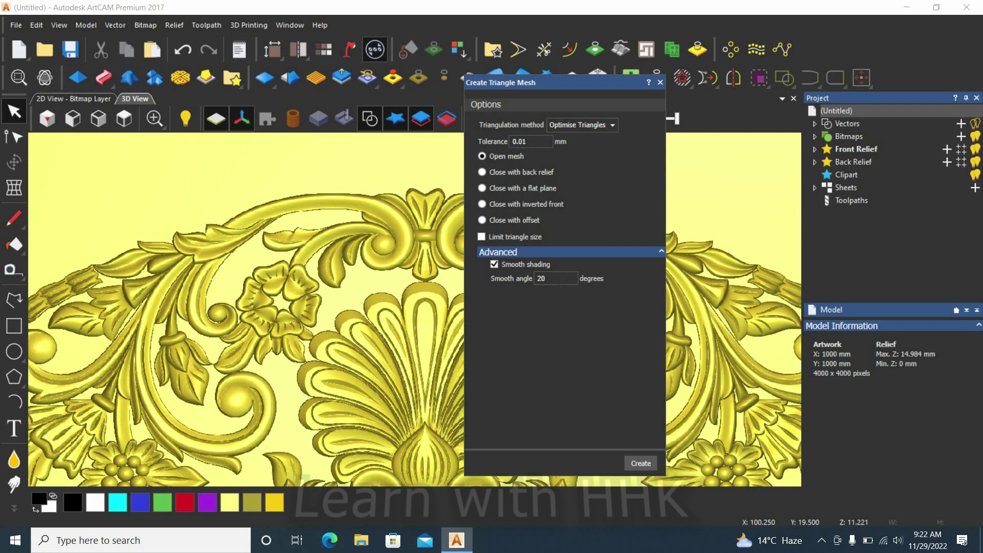
left_click(570, 254)
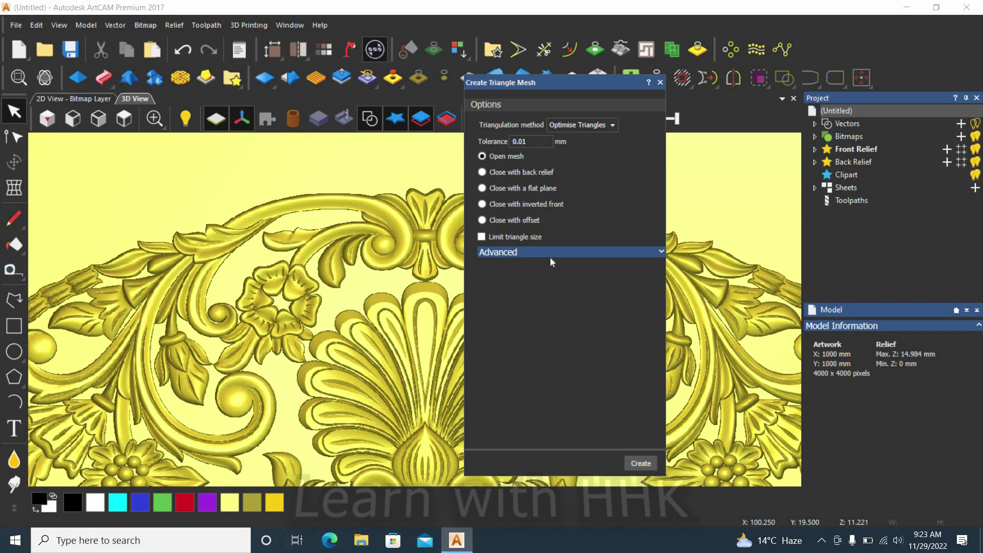
left_click(644, 463)
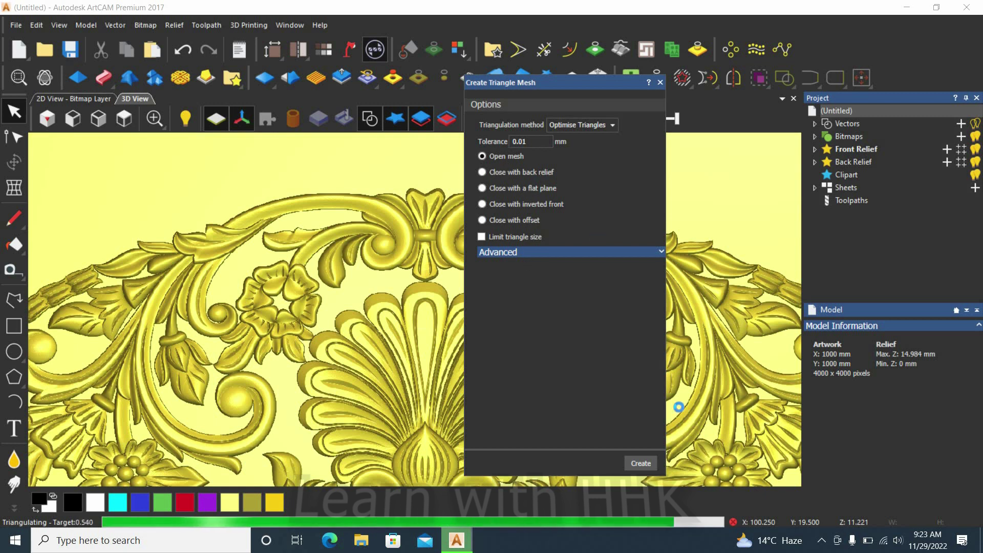
left_click(648, 464)
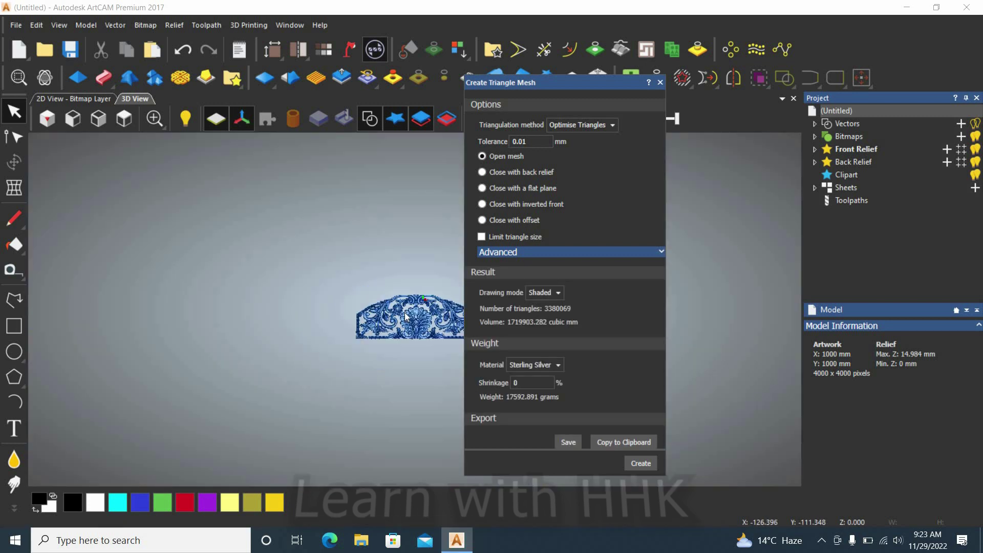
Step: Inspect the shaded mesh up close and review the file formats offered for exporting it
scroll(404, 318, "up", 6)
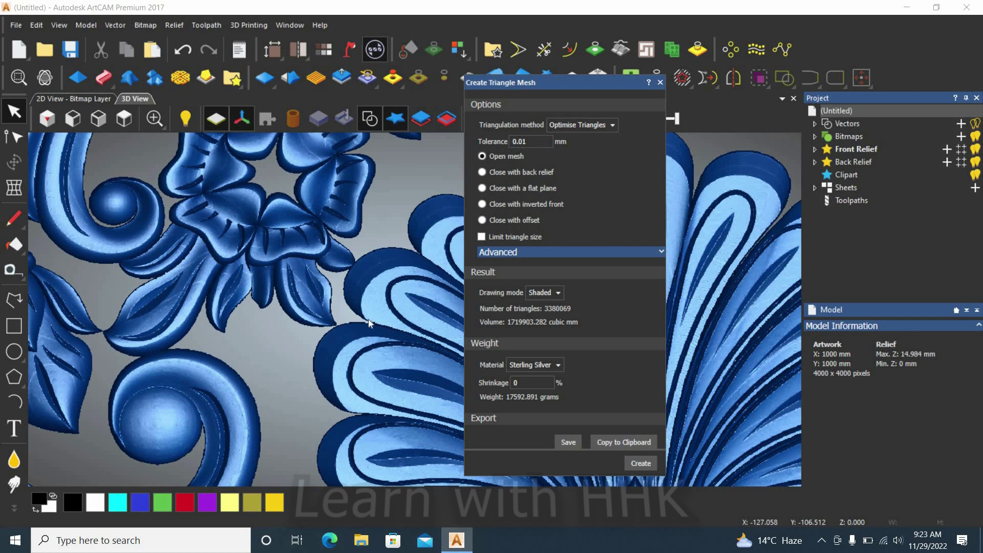
left_click(568, 442)
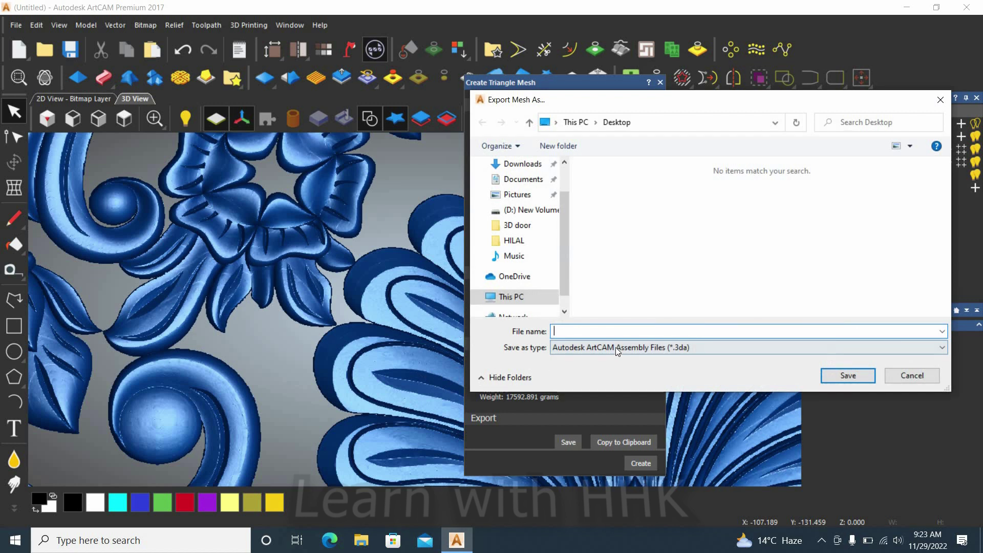
left_click(616, 347)
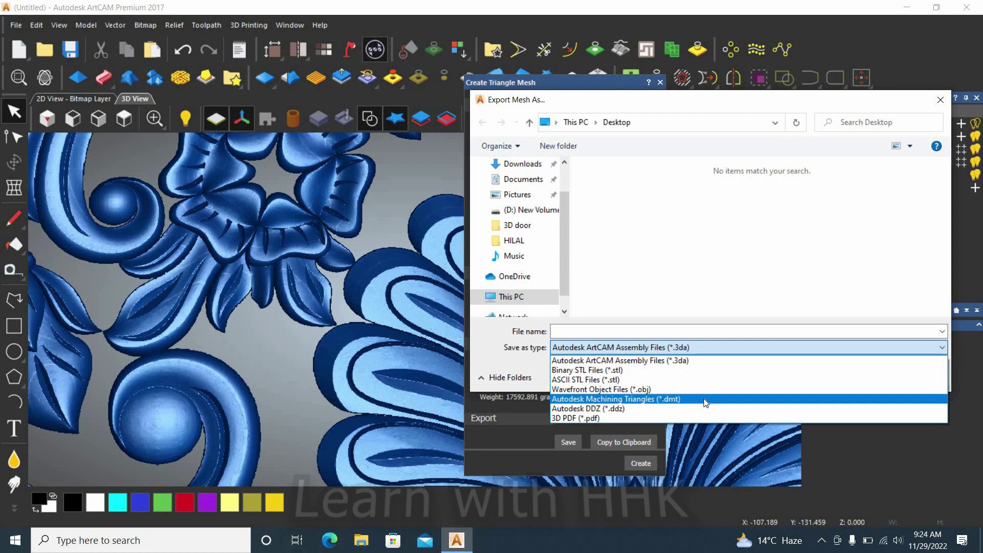
left_click(301, 279)
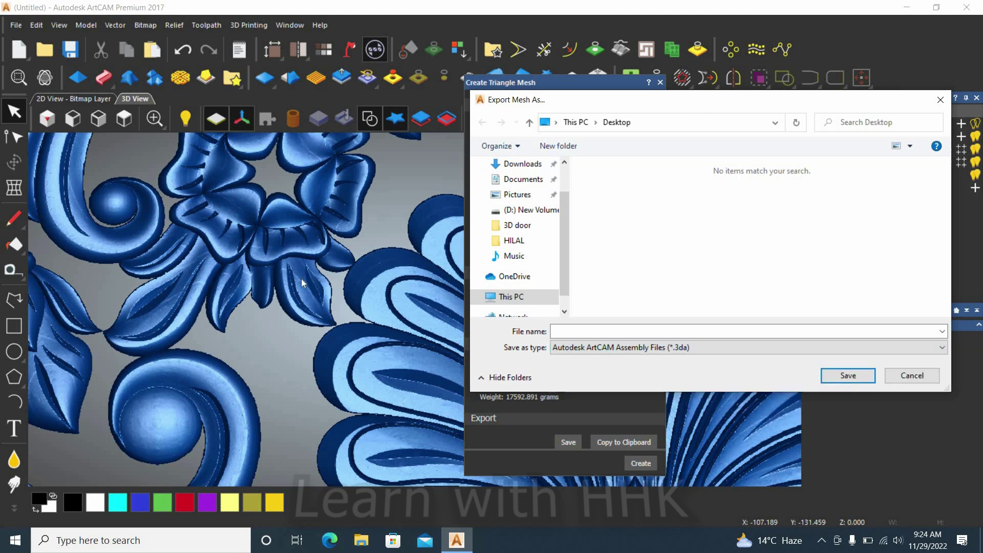